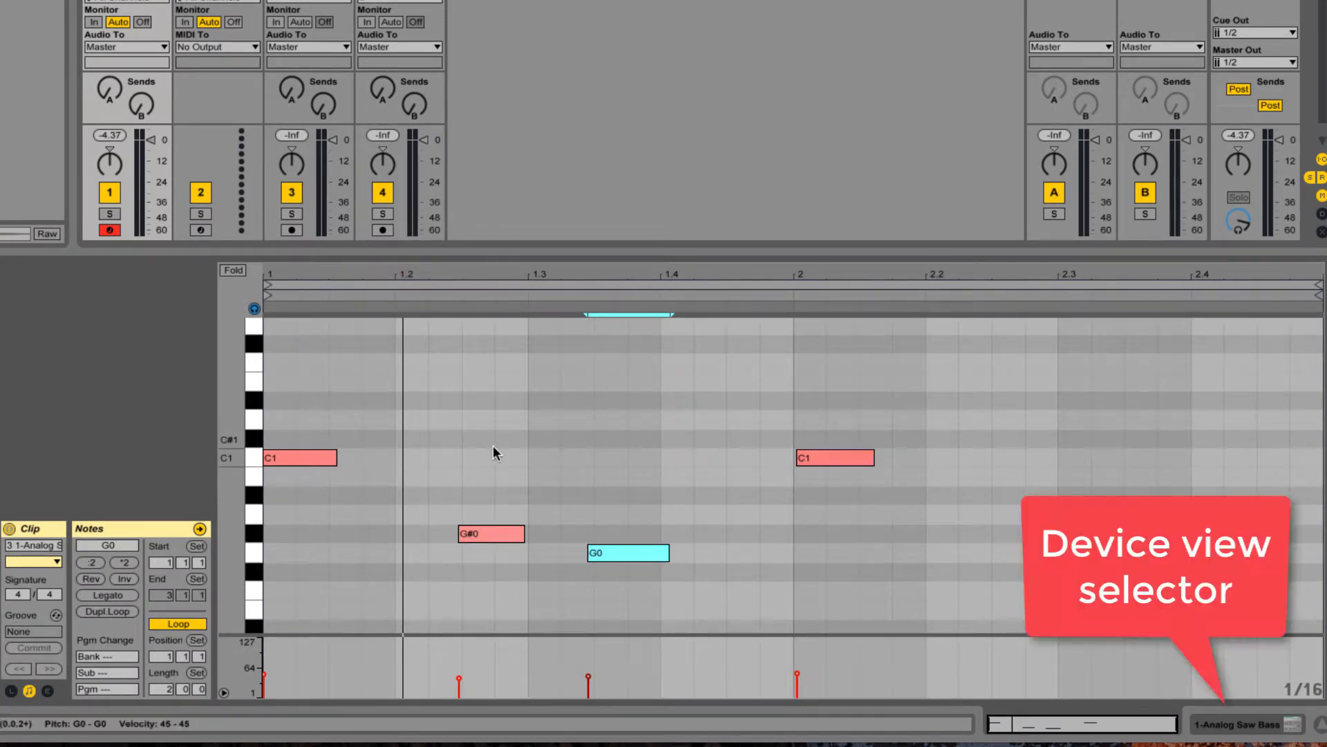
- Lower the Filter Freq macro of the Analog Saw Bass device to 3.7 kHz and return to the clip's notes
{"action": "left_click", "coordinate": [1259, 722]}
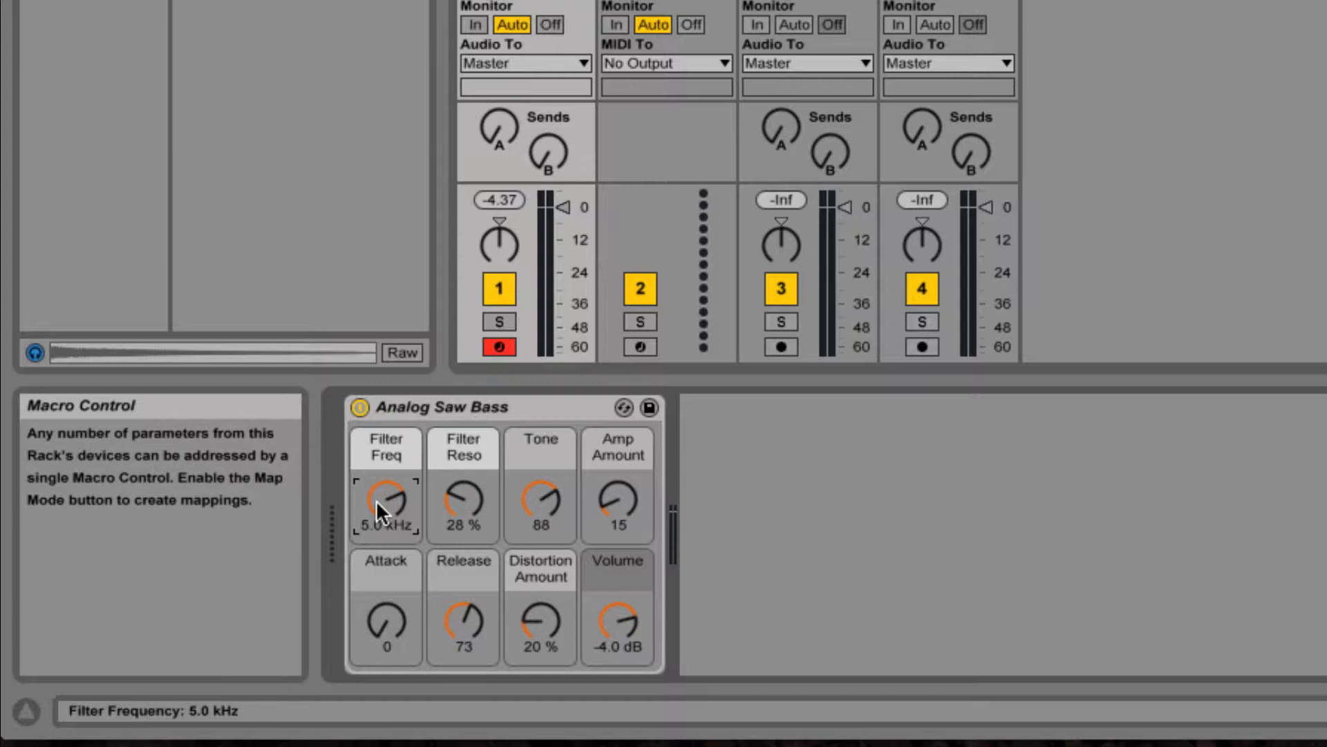
{"action": "left_click_drag", "start_coordinate": [376, 500], "coordinate": [319, 507]}
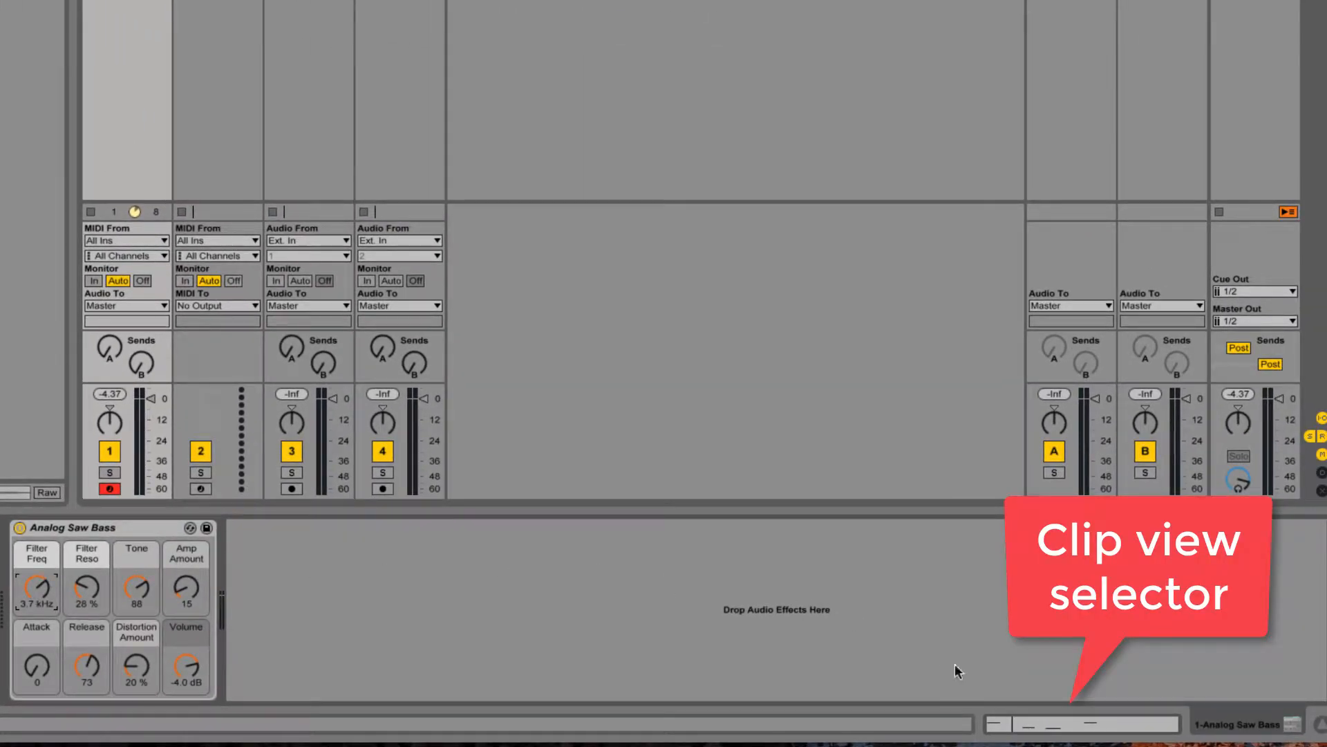
{"action": "left_click", "coordinate": [1030, 730]}
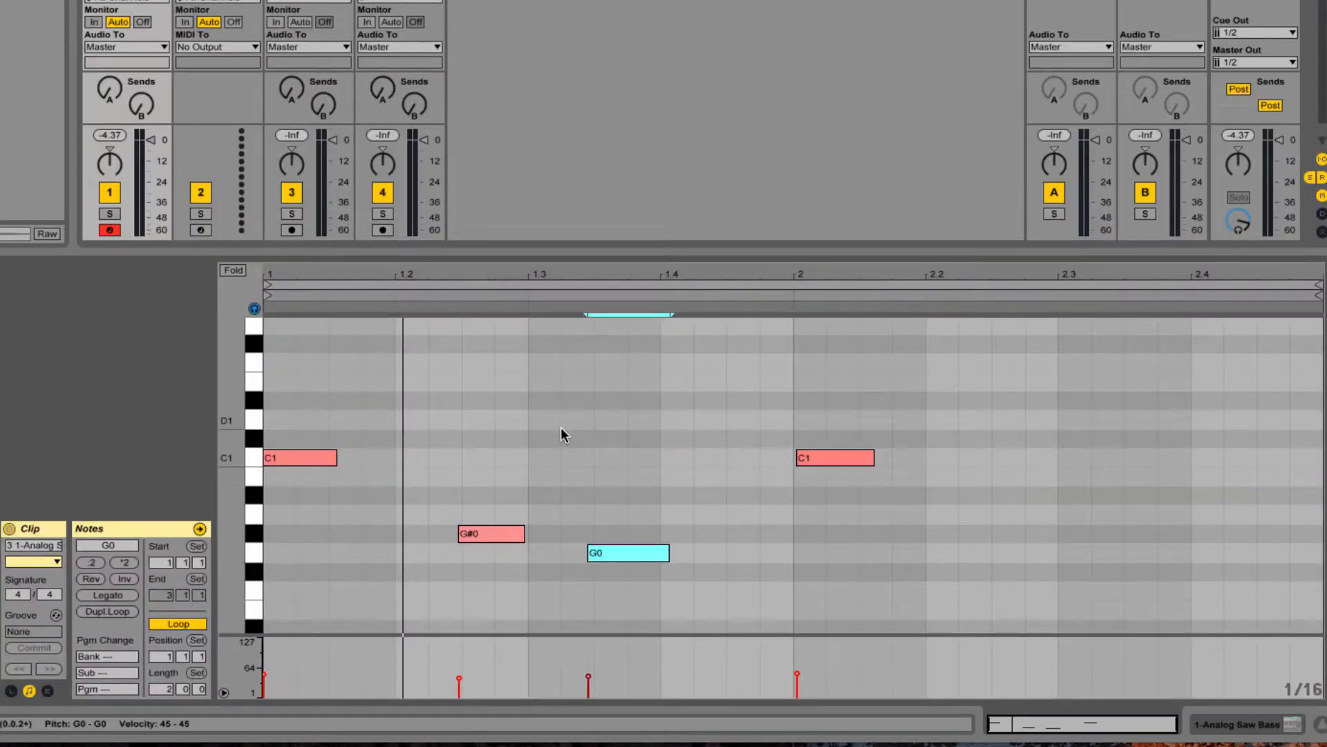
- Switch back and forth between the clip and device views, and hide and restore the detail view
{"action": "key", "text": "shift+Tab"}
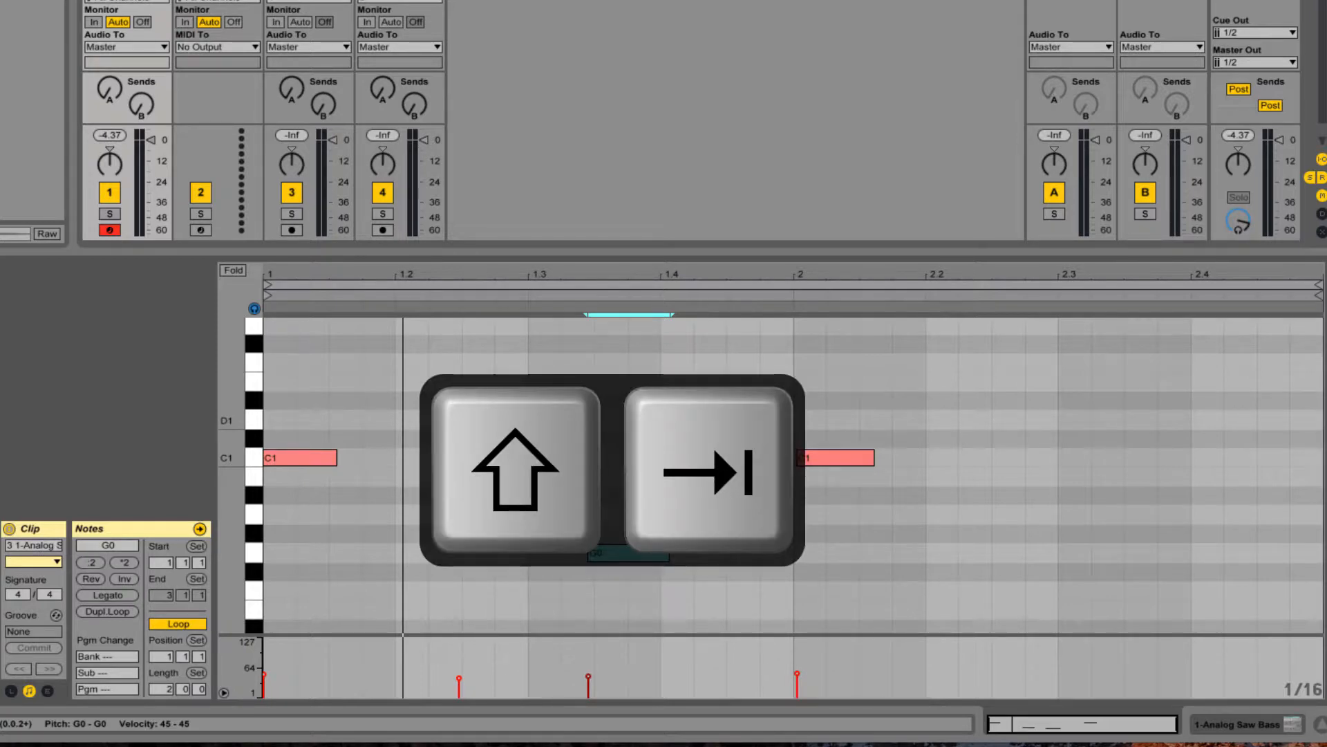
{"action": "key", "text": "shift+Tab"}
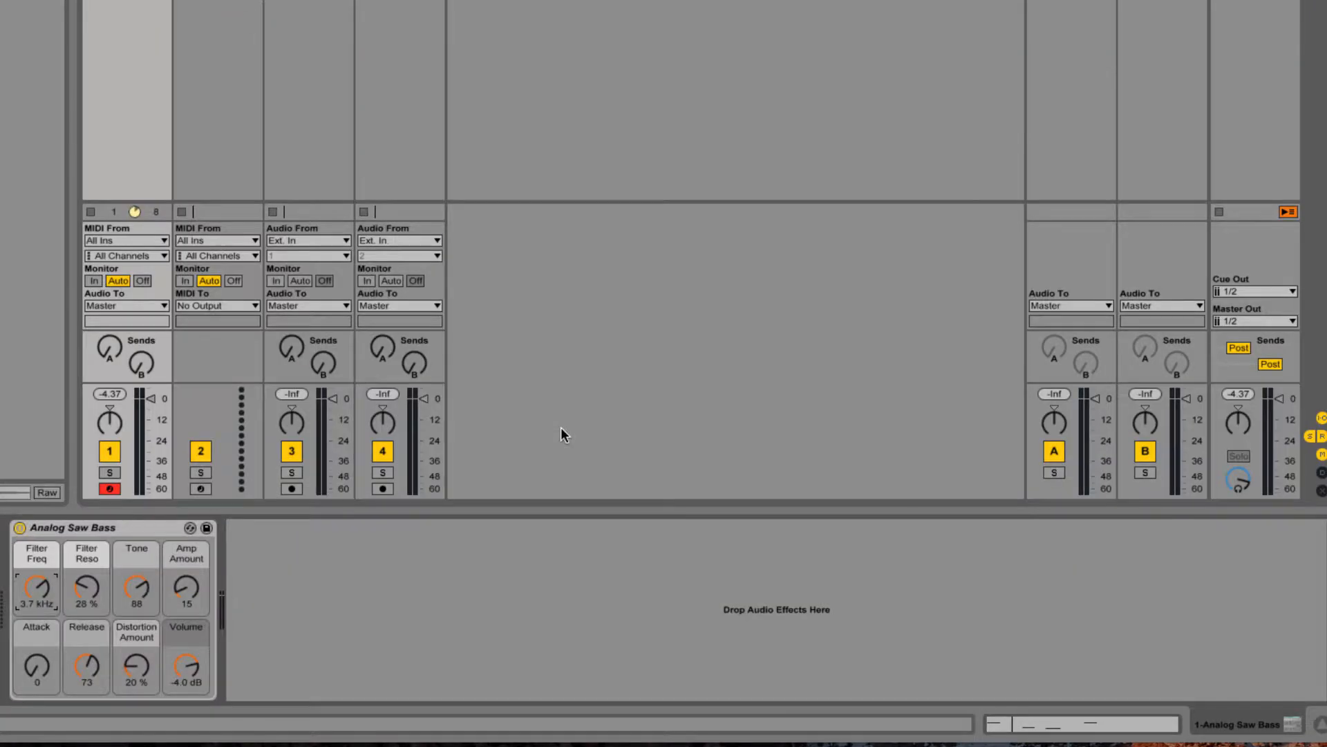
{"action": "key", "text": "shift+Tab"}
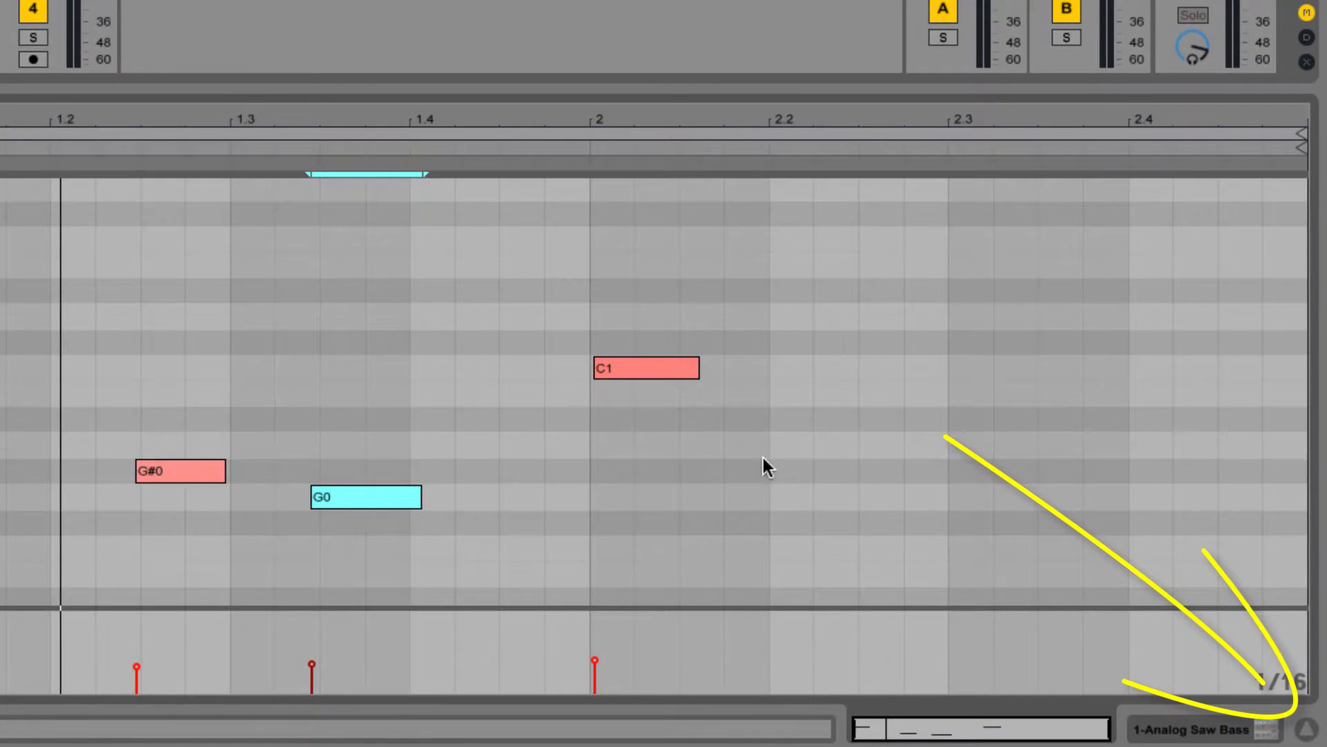
{"action": "left_click", "coordinate": [1309, 730]}
{"action": "left_click", "coordinate": [1309, 731]}
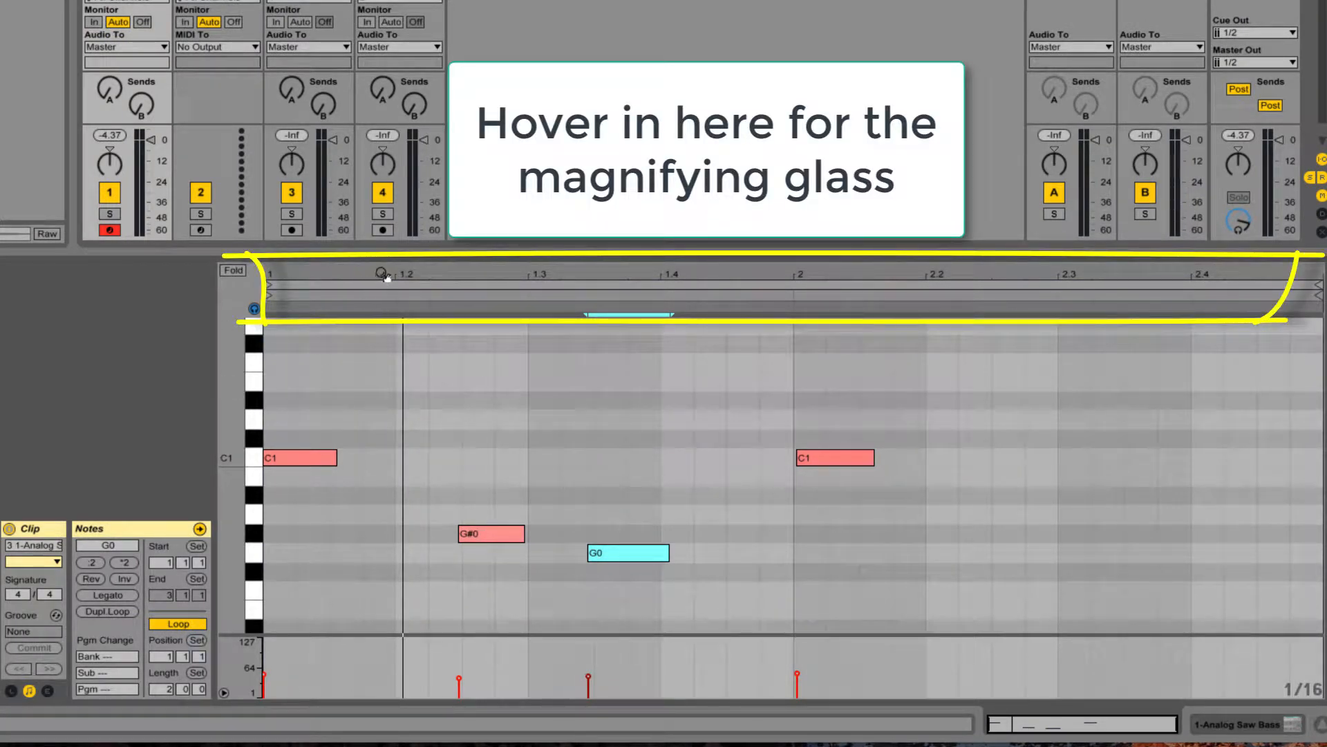
- Zoom the note editor's timeline in and out until both C1 notes are in view
{"action": "mouse_move", "coordinate": [383, 273]}
{"action": "left_mouse_down"}
{"action": "mouse_move", "coordinate": [387, 325]}
{"action": "mouse_move", "coordinate": [386, 275]}
{"action": "left_mouse_up"}
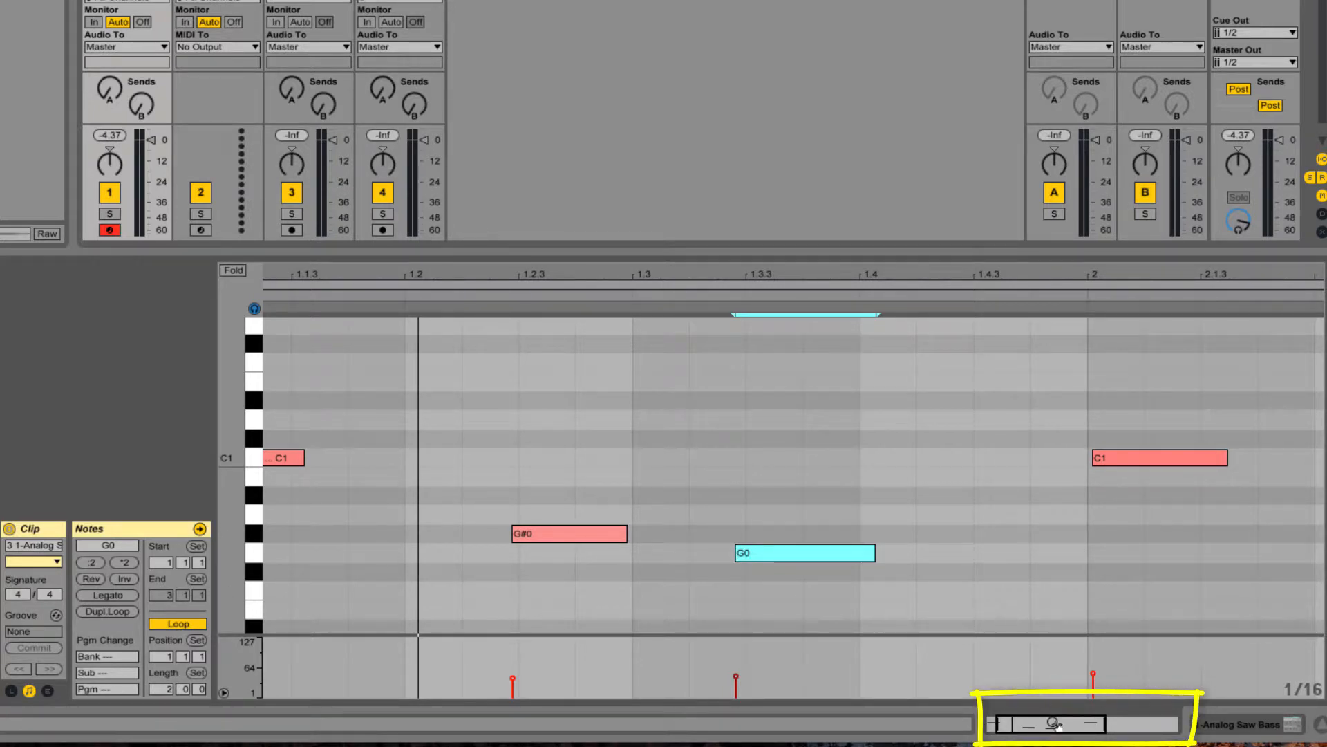
{"action": "mouse_move", "coordinate": [1056, 725]}
{"action": "left_mouse_down"}
{"action": "mouse_move", "coordinate": [1057, 741]}
{"action": "mouse_move", "coordinate": [1057, 719]}
{"action": "mouse_move", "coordinate": [1057, 738]}
{"action": "mouse_move", "coordinate": [1058, 722]}
{"action": "mouse_move", "coordinate": [1073, 726]}
{"action": "left_mouse_up"}
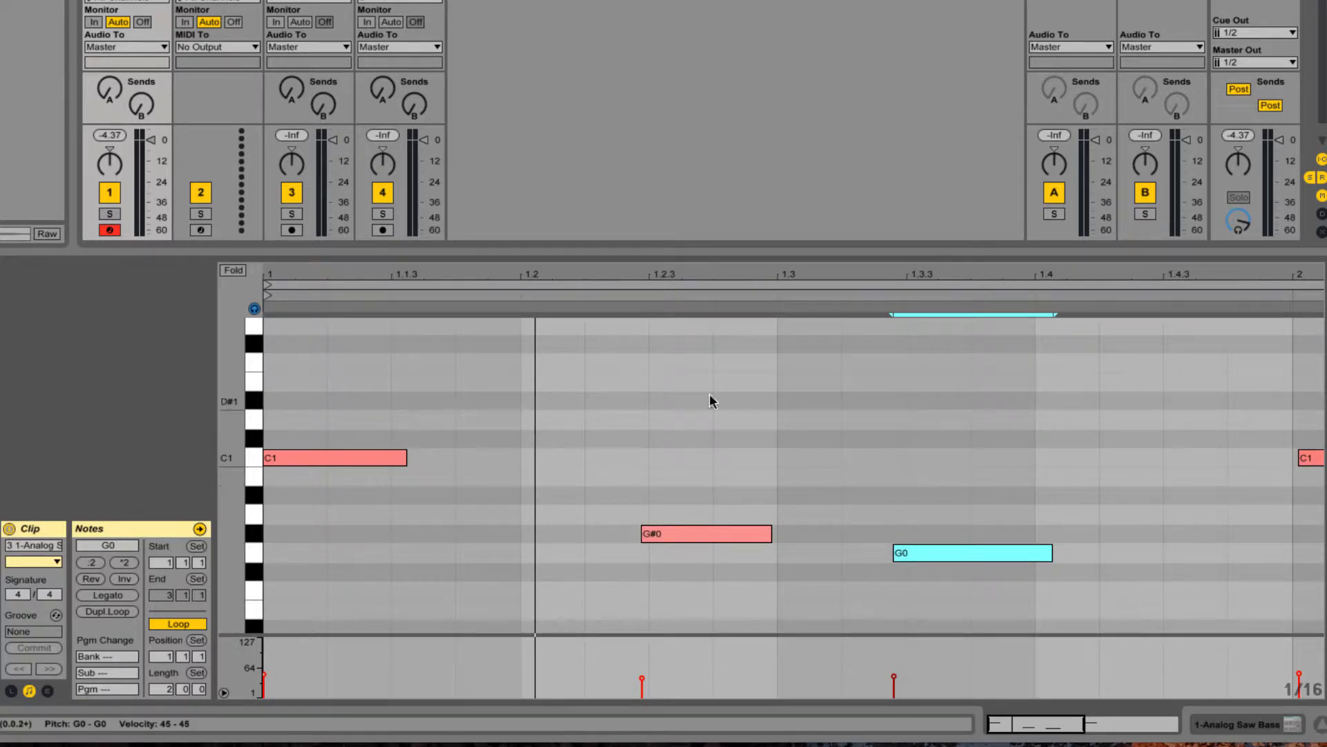
{"action": "left_click", "coordinate": [502, 397]}
{"action": "key", "text": "plus"}
{"action": "key", "text": "plus"}
{"action": "key", "text": "plus"}
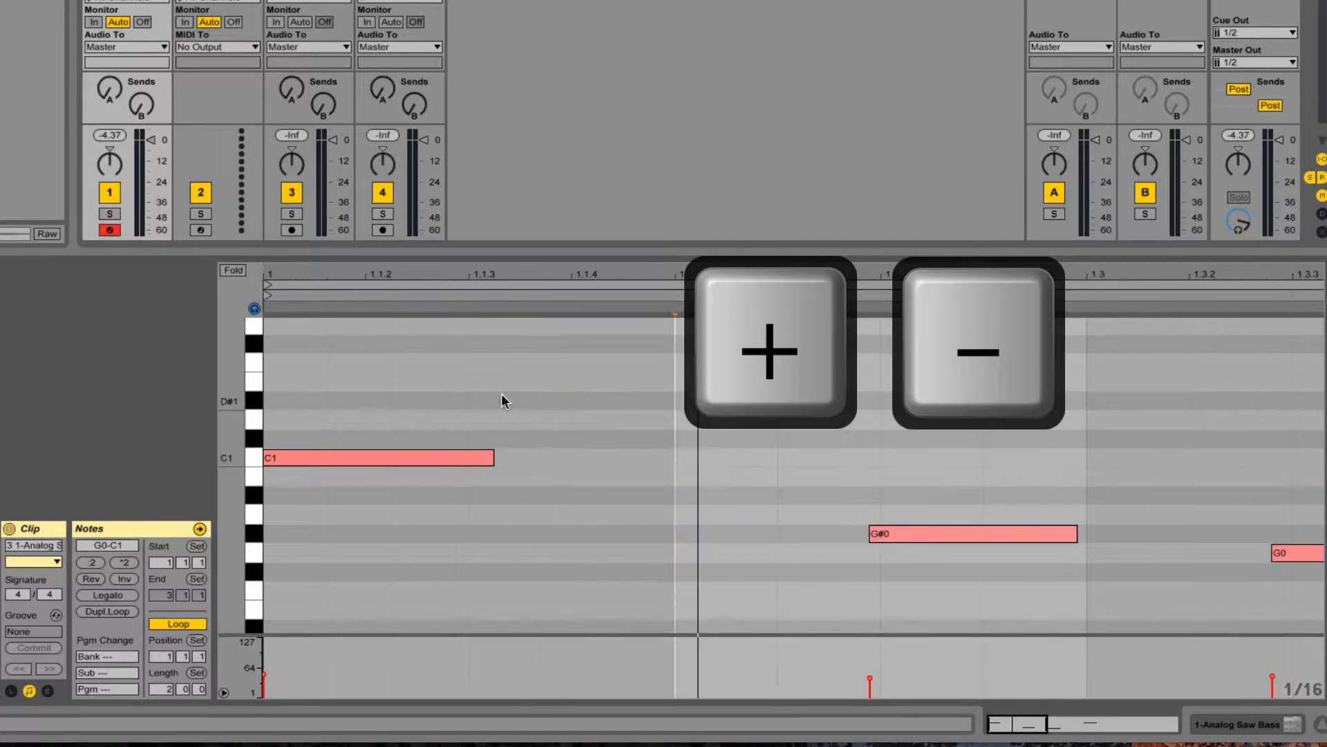
{"action": "key", "text": "minus"}
{"action": "key", "text": "minus"}
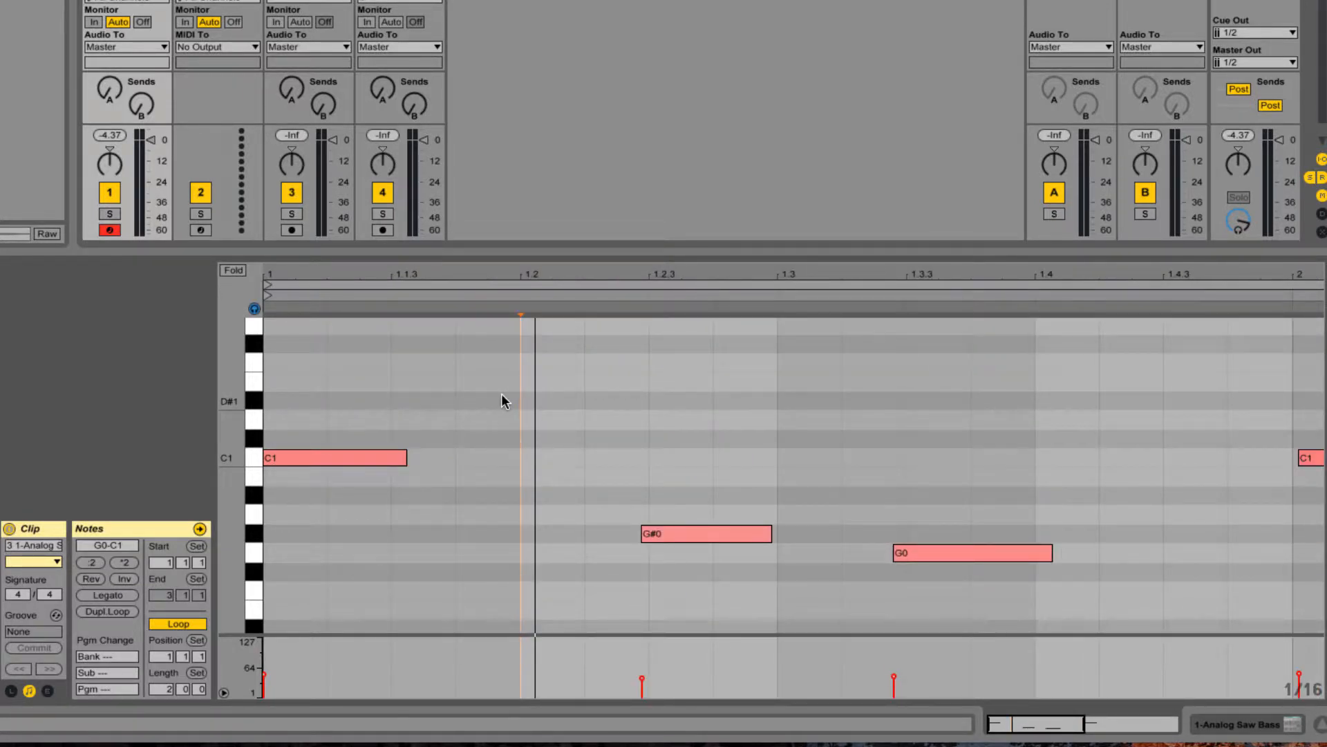
{"action": "key", "text": "minus"}
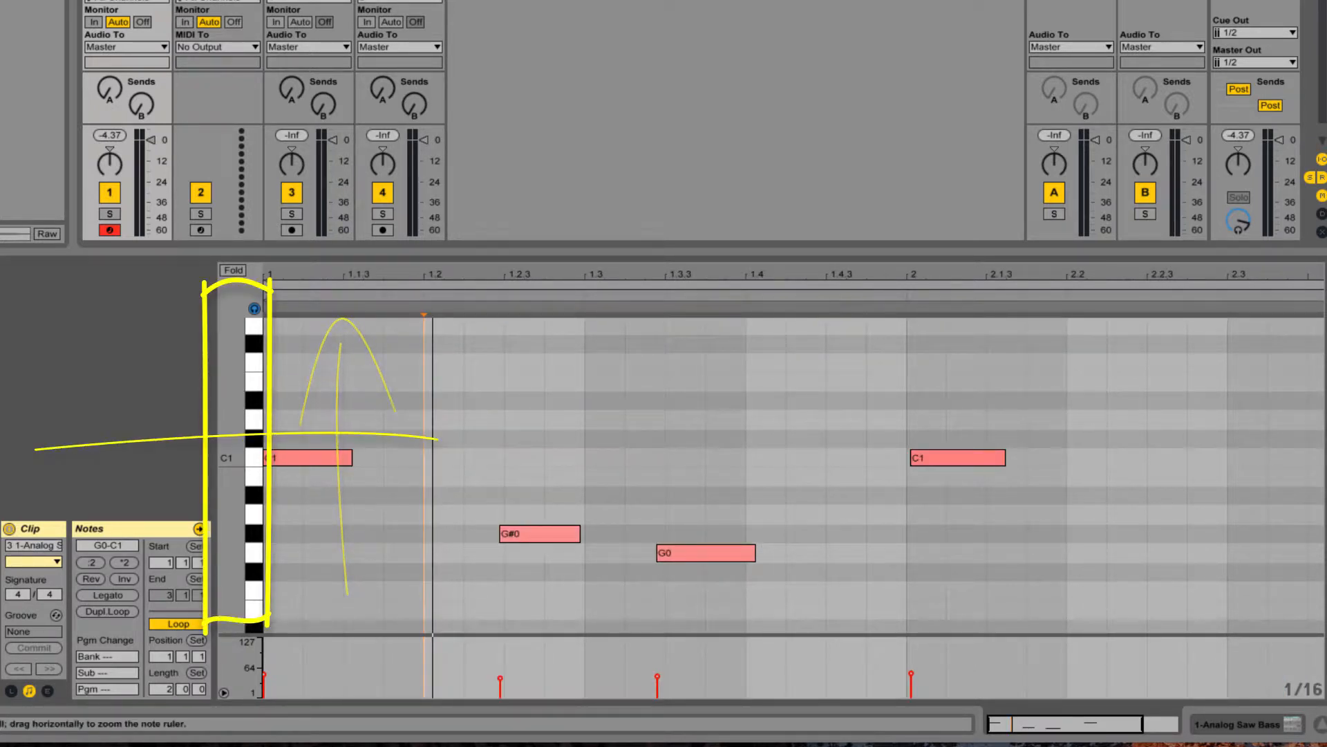
- Enlarge the piano roll rows, and fold the editor to only the used pitches and unfold it
{"action": "mouse_move", "coordinate": [229, 389]}
{"action": "left_mouse_down"}
{"action": "mouse_move", "coordinate": [230, 295]}
{"action": "mouse_move", "coordinate": [230, 403]}
{"action": "mouse_move", "coordinate": [188, 402]}
{"action": "mouse_move", "coordinate": [238, 403]}
{"action": "mouse_move", "coordinate": [223, 403]}
{"action": "mouse_move", "coordinate": [230, 391]}
{"action": "left_mouse_up"}
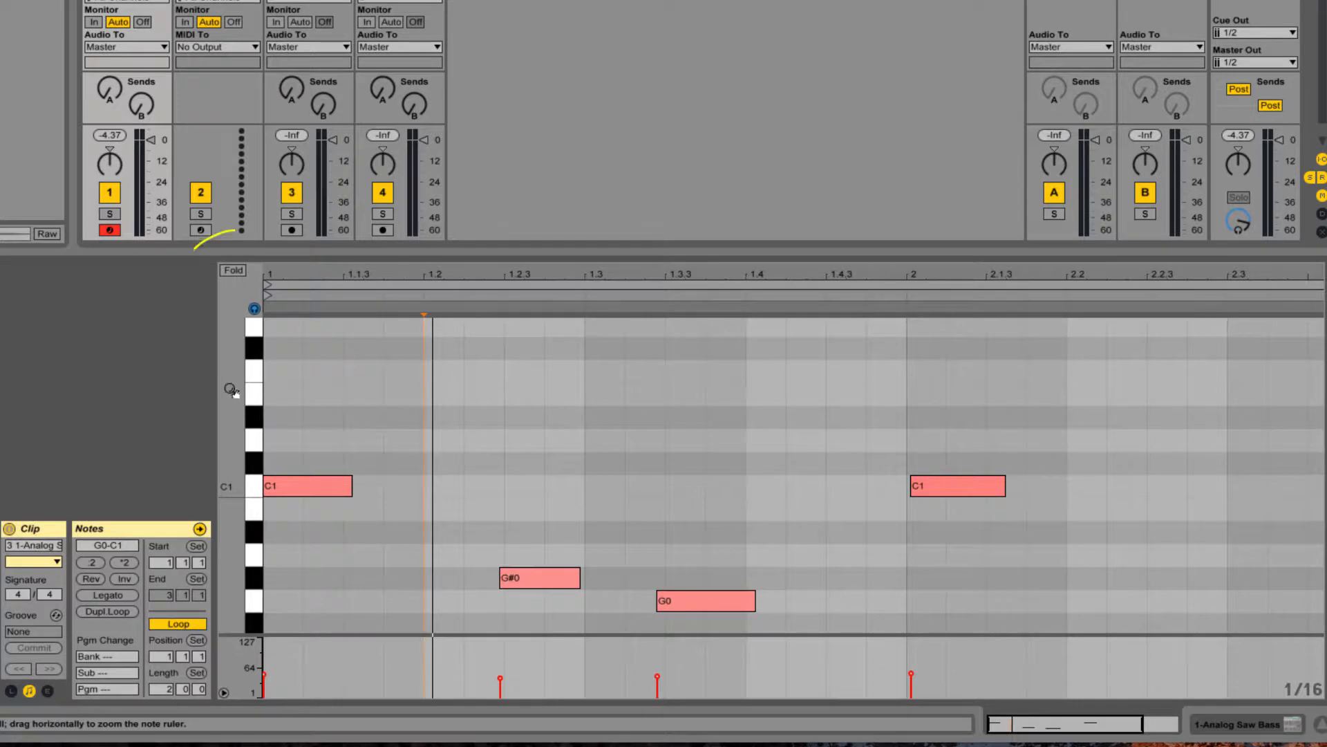
{"action": "left_click", "coordinate": [233, 271]}
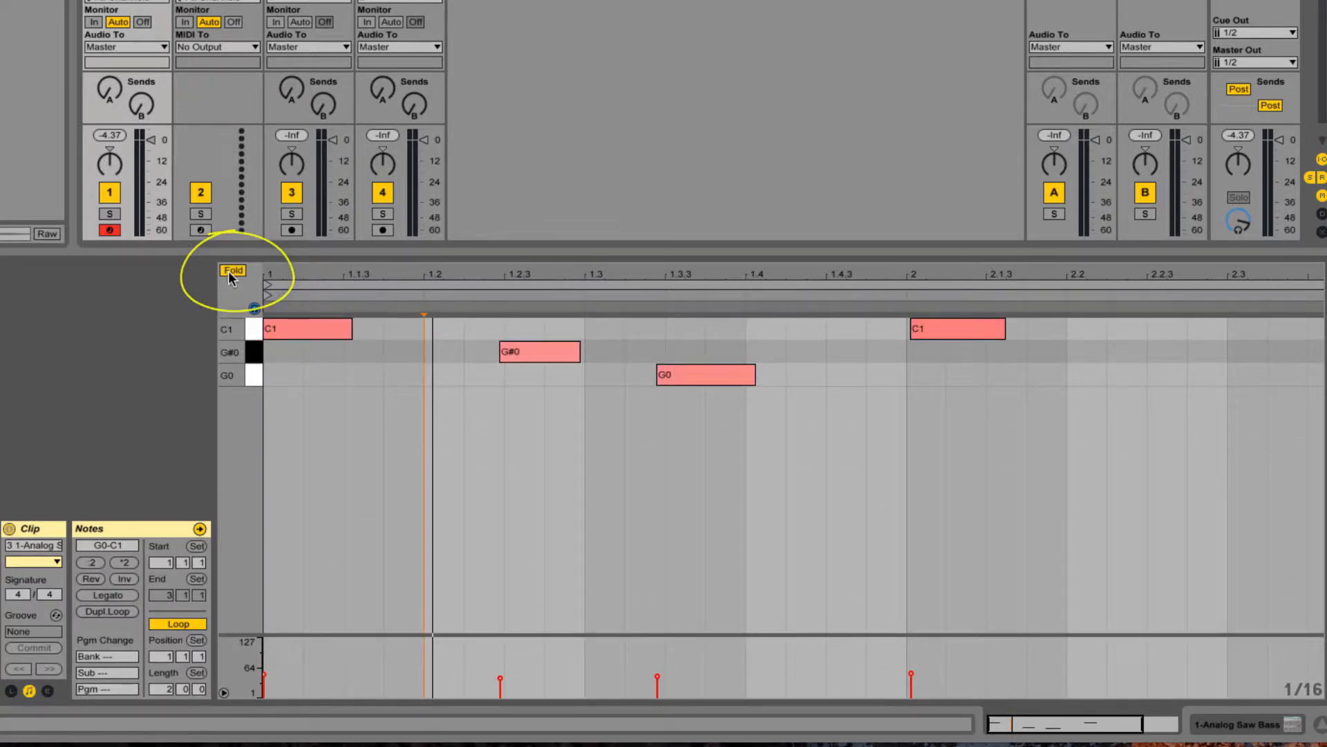
{"action": "left_click", "coordinate": [232, 271]}
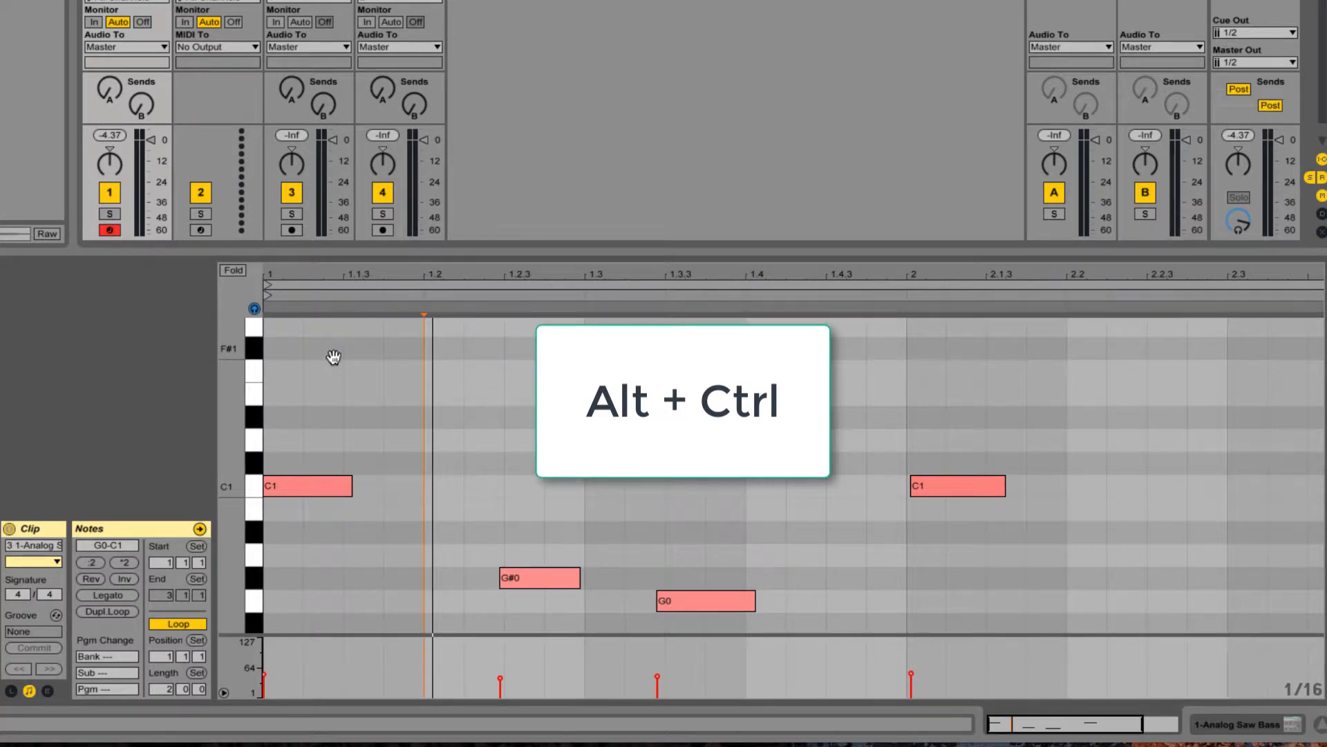
{"action": "left_click_drag", "start_coordinate": [332, 368], "coordinate": [358, 331]}
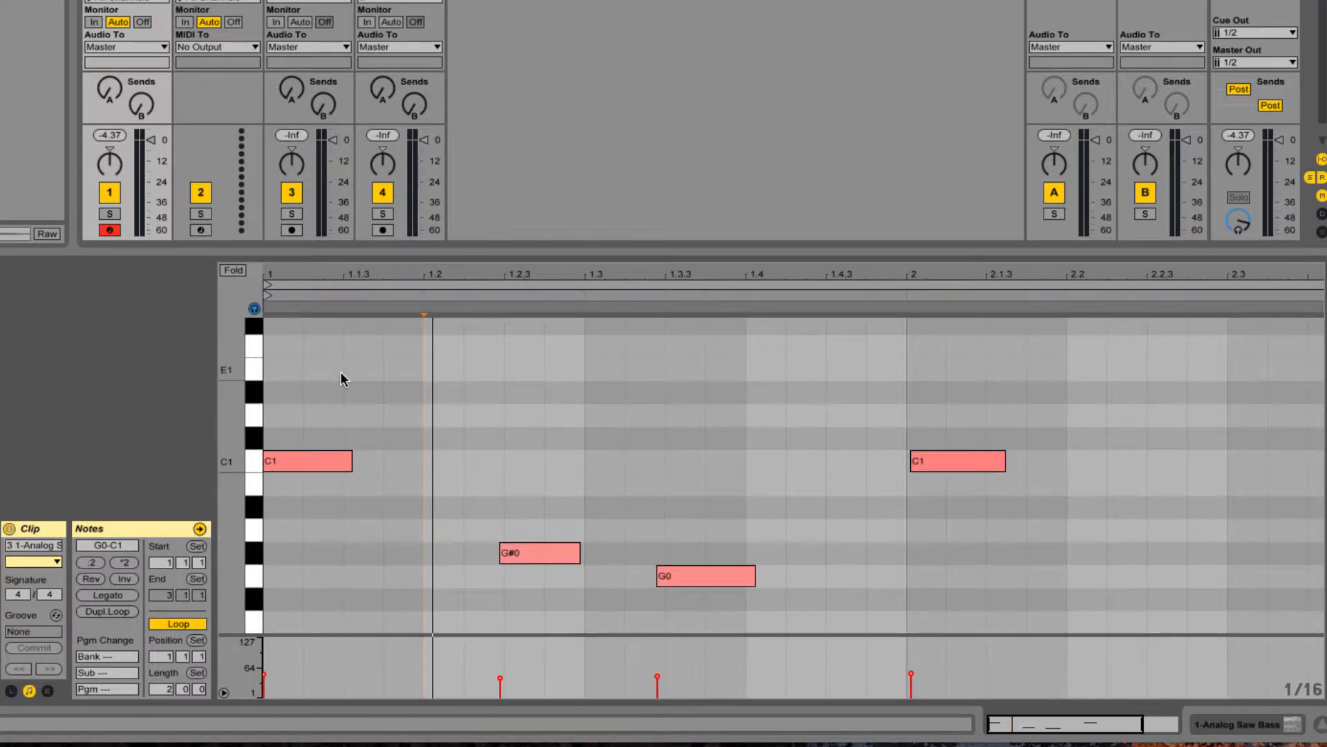
- Play the clip, restart it from its beginning and stop playback
{"action": "key", "text": "space"}
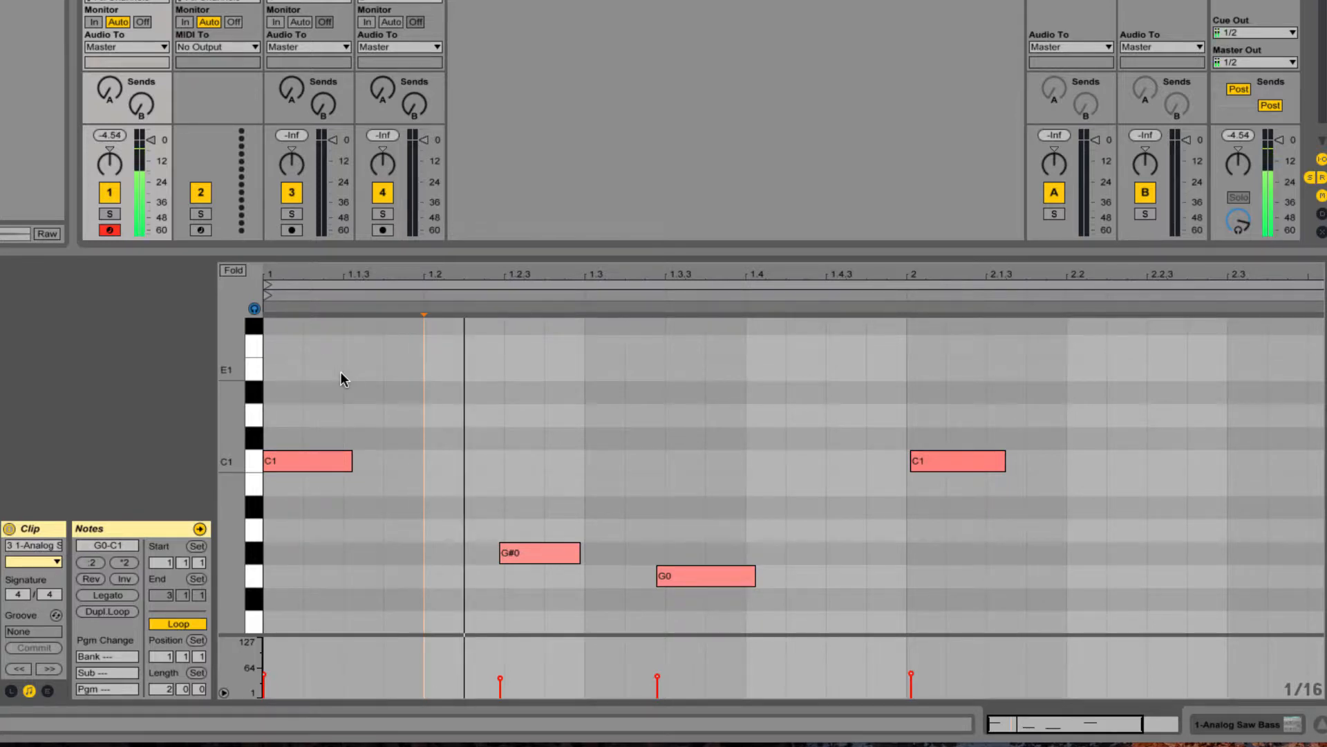
{"action": "left_click", "coordinate": [346, 292]}
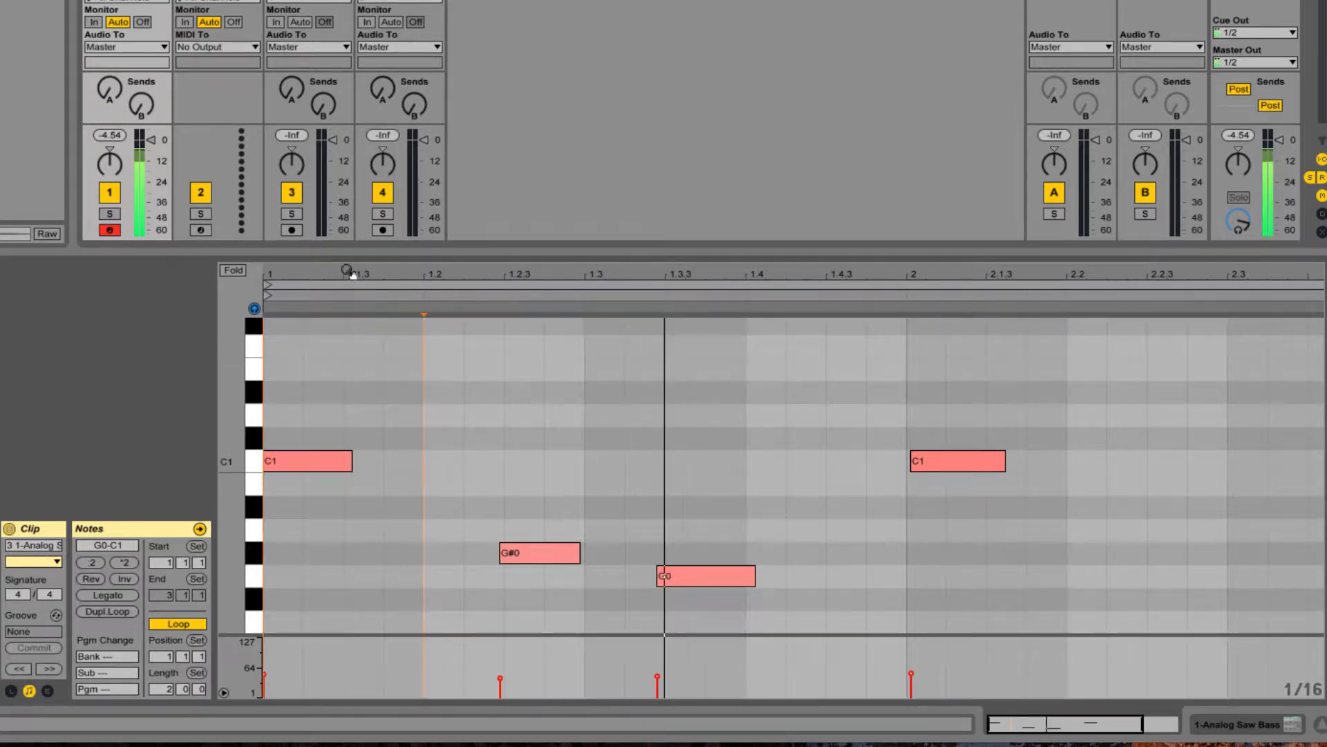
{"action": "left_click", "coordinate": [348, 272]}
{"action": "key", "text": "space"}
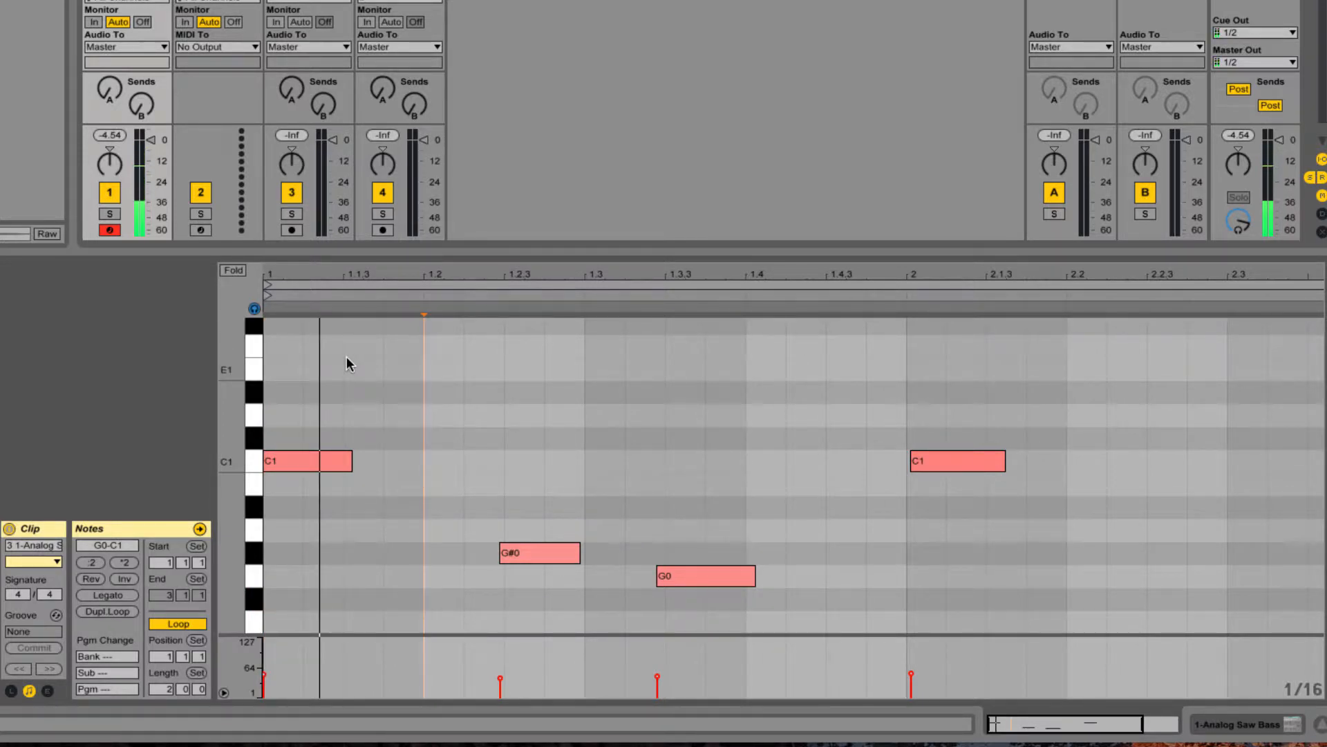
- Audition the G#0 and G0 notes and look over the lower pitches of the piano roll
{"action": "left_click", "coordinate": [537, 553]}
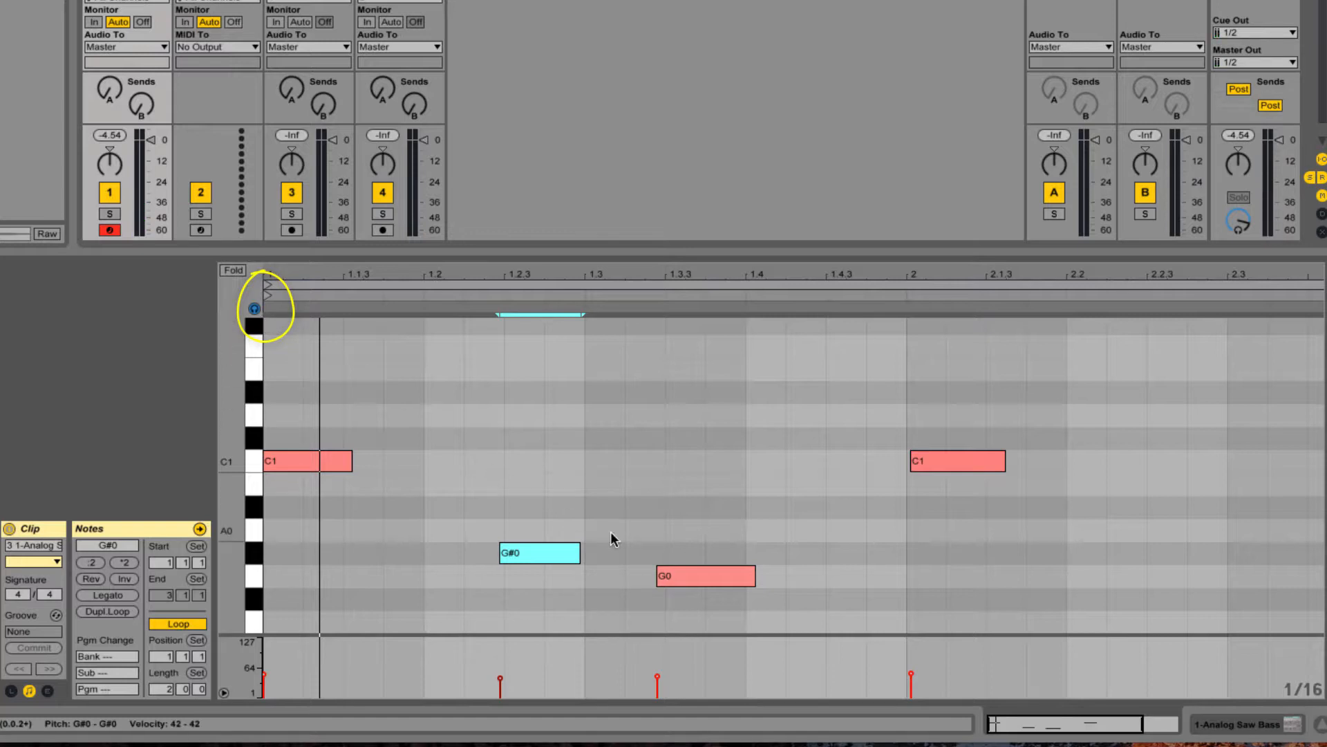
{"action": "left_click", "coordinate": [690, 573]}
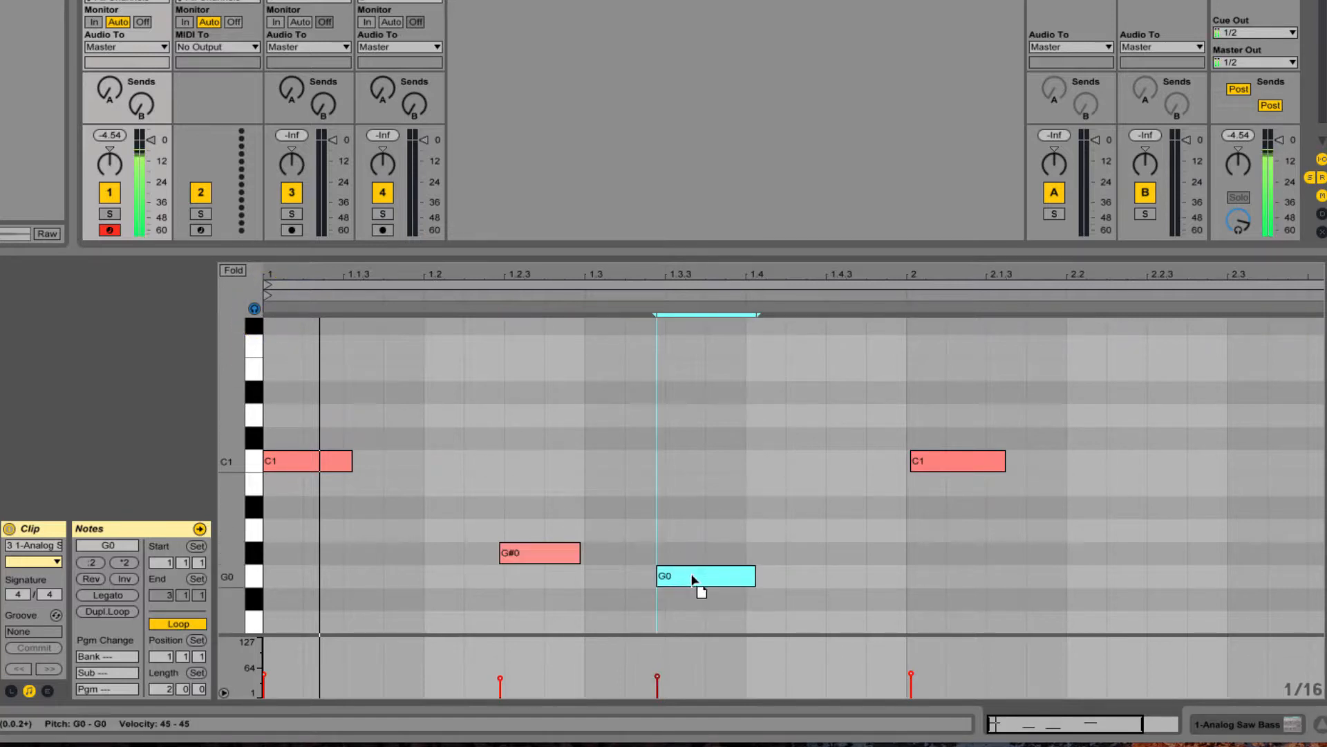
{"action": "scroll", "coordinate": [664, 561], "scroll_direction": "down", "scroll_amount": 5}
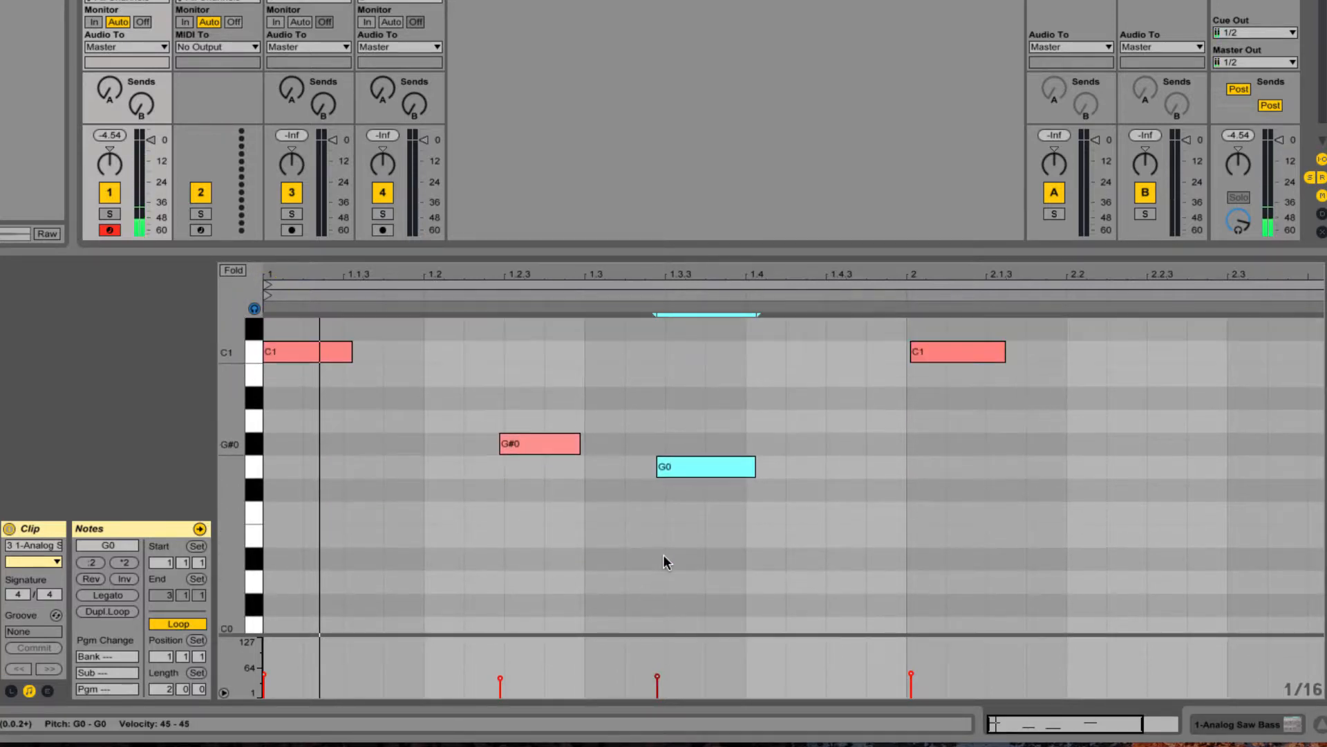
{"action": "scroll", "coordinate": [663, 562], "scroll_direction": "up", "scroll_amount": 2}
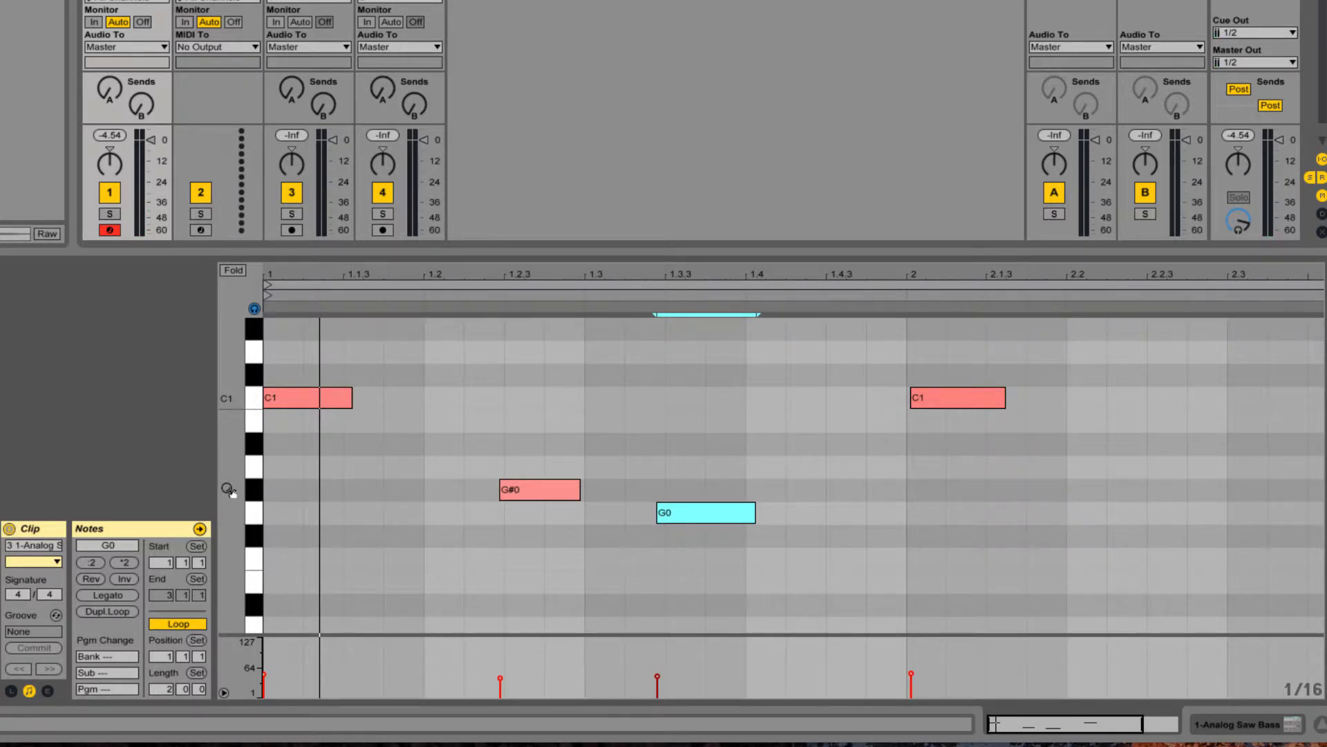
{"action": "mouse_move", "coordinate": [229, 490]}
{"action": "left_mouse_down"}
{"action": "mouse_move", "coordinate": [229, 475]}
{"action": "mouse_move", "coordinate": [229, 491]}
{"action": "left_mouse_up"}
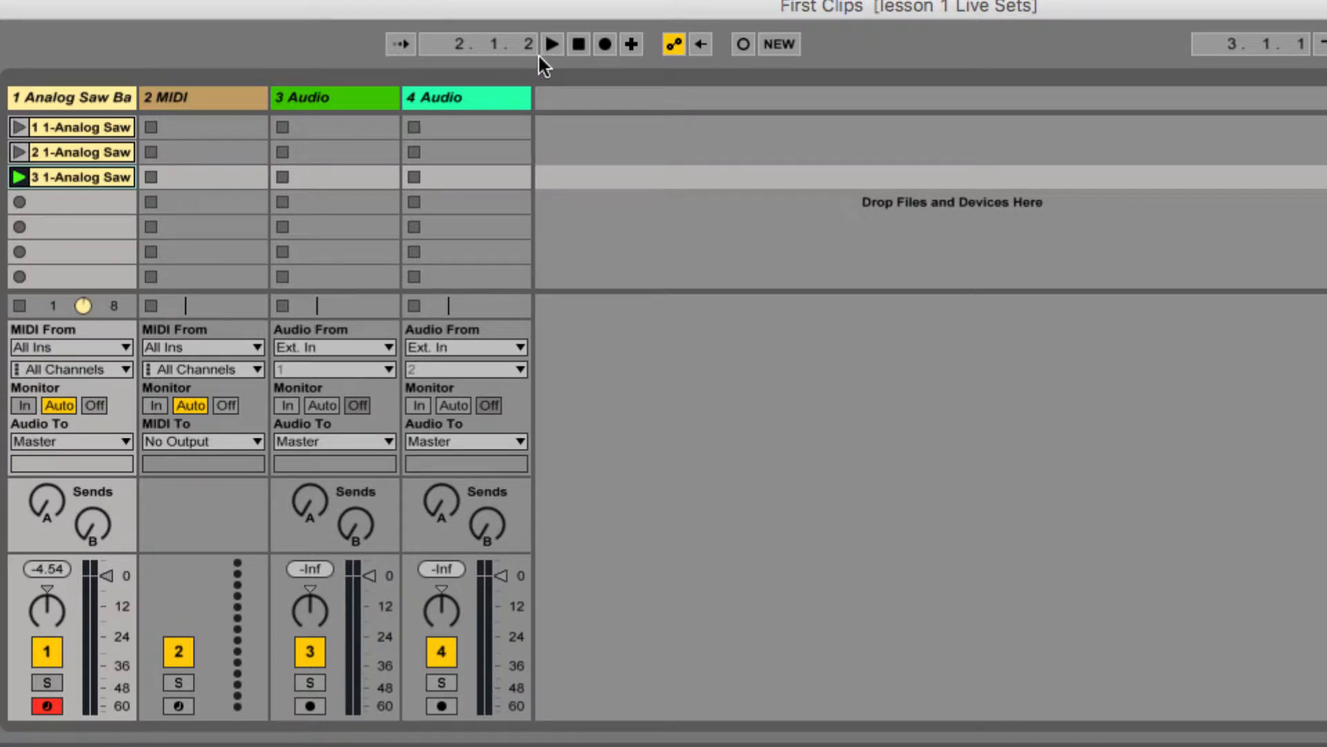
- Reset the song position to the start and move the G0 note onto the 1.3.3 grid line
{"action": "left_click", "coordinate": [574, 46]}
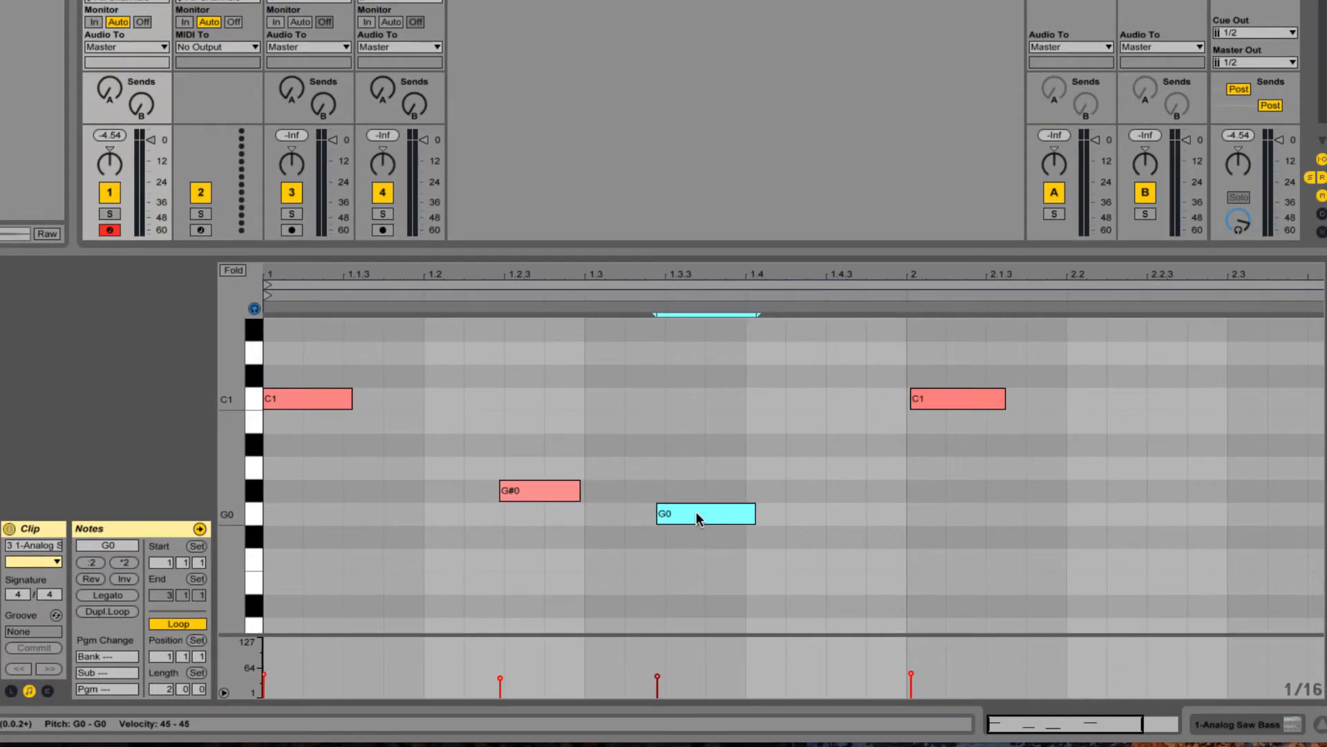
{"action": "left_click_drag", "start_coordinate": [697, 516], "coordinate": [710, 516]}
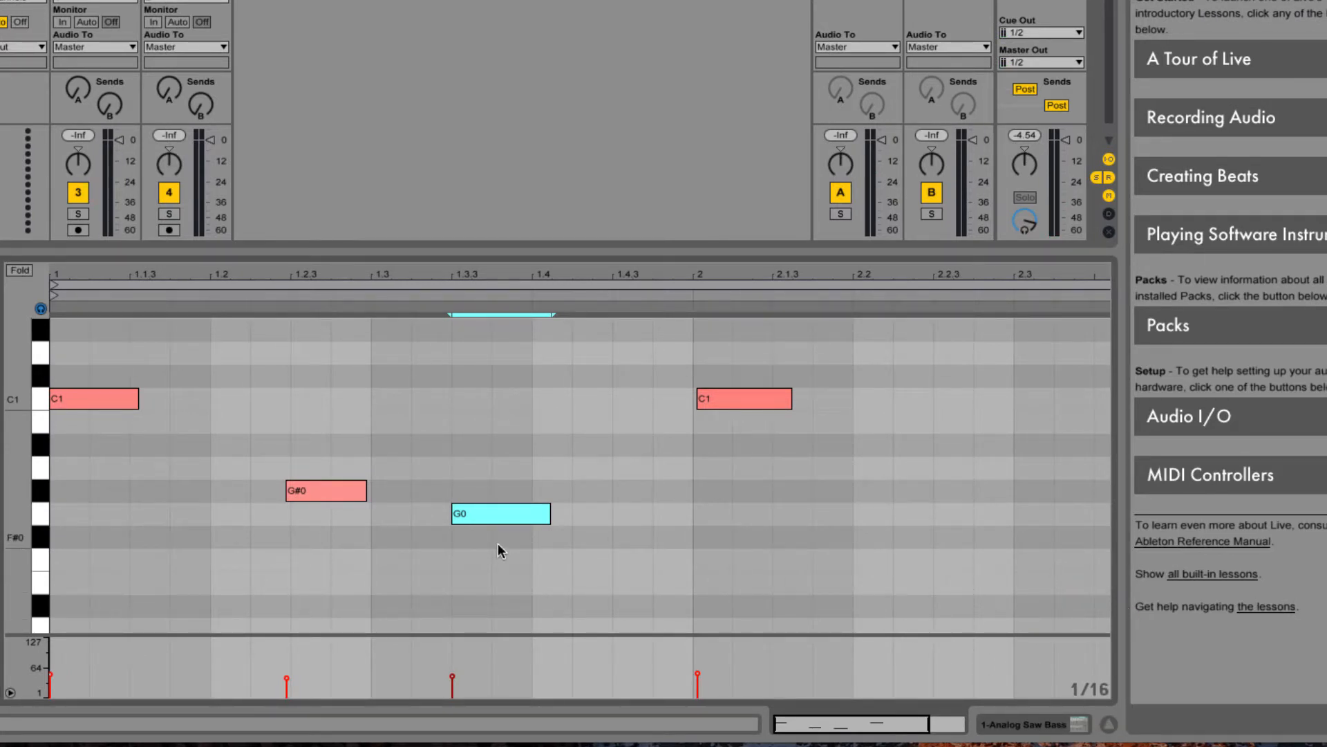
- Set the note editor's fixed grid first to 1/8 and finally to 1/4
{"action": "left_click", "coordinate": [1066, 689]}
{"action": "right_click", "coordinate": [1035, 609]}
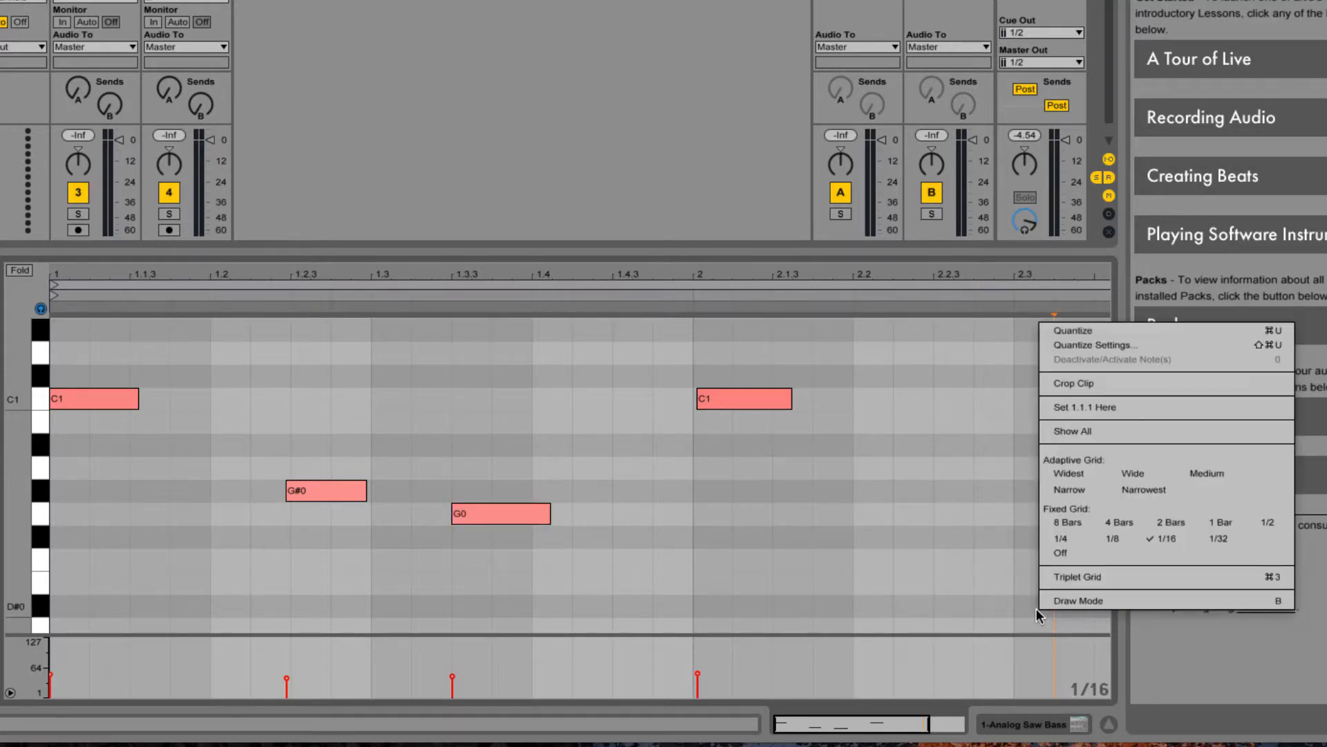
{"action": "left_click", "coordinate": [1116, 538]}
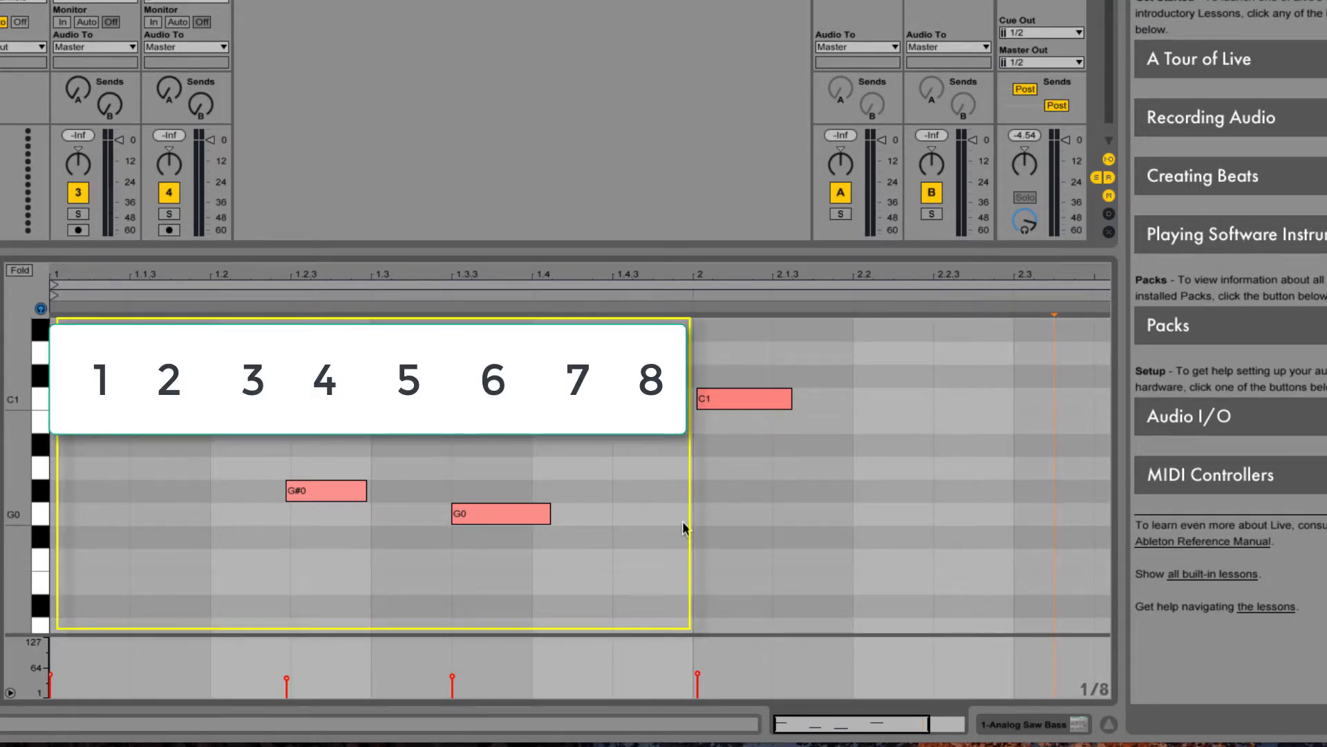
{"action": "right_click", "coordinate": [902, 587]}
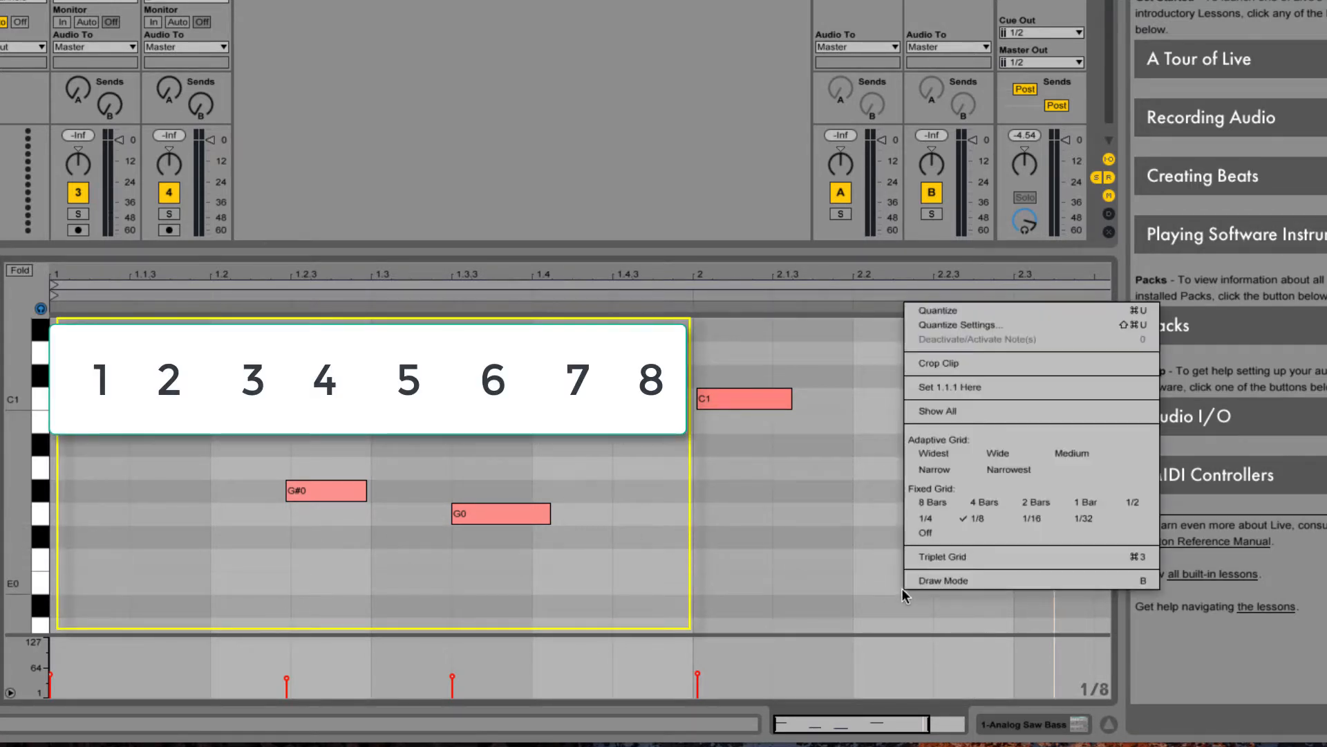
{"action": "left_click", "coordinate": [925, 518]}
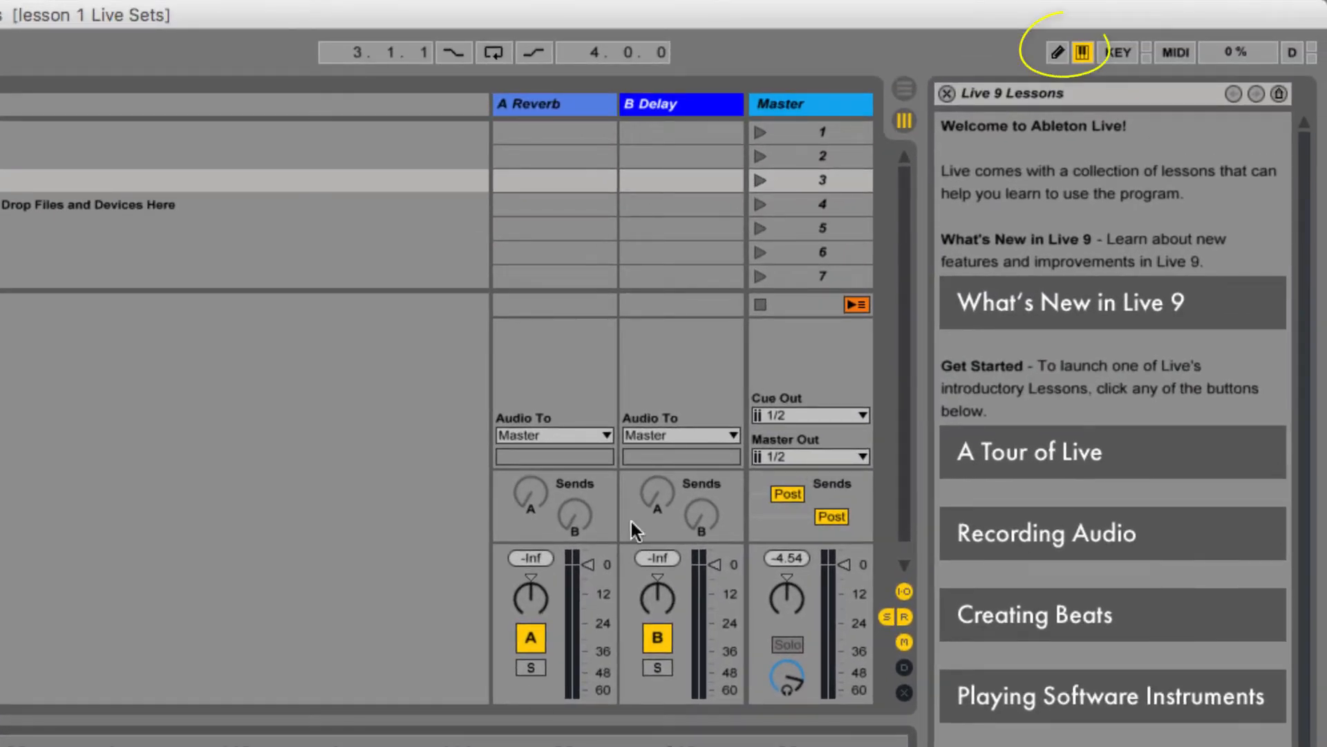
- Turn on Draw Mode and draw a quarter-note F0 at the start of bar 2
{"action": "left_click", "coordinate": [1059, 54]}
{"action": "key", "text": "b"}
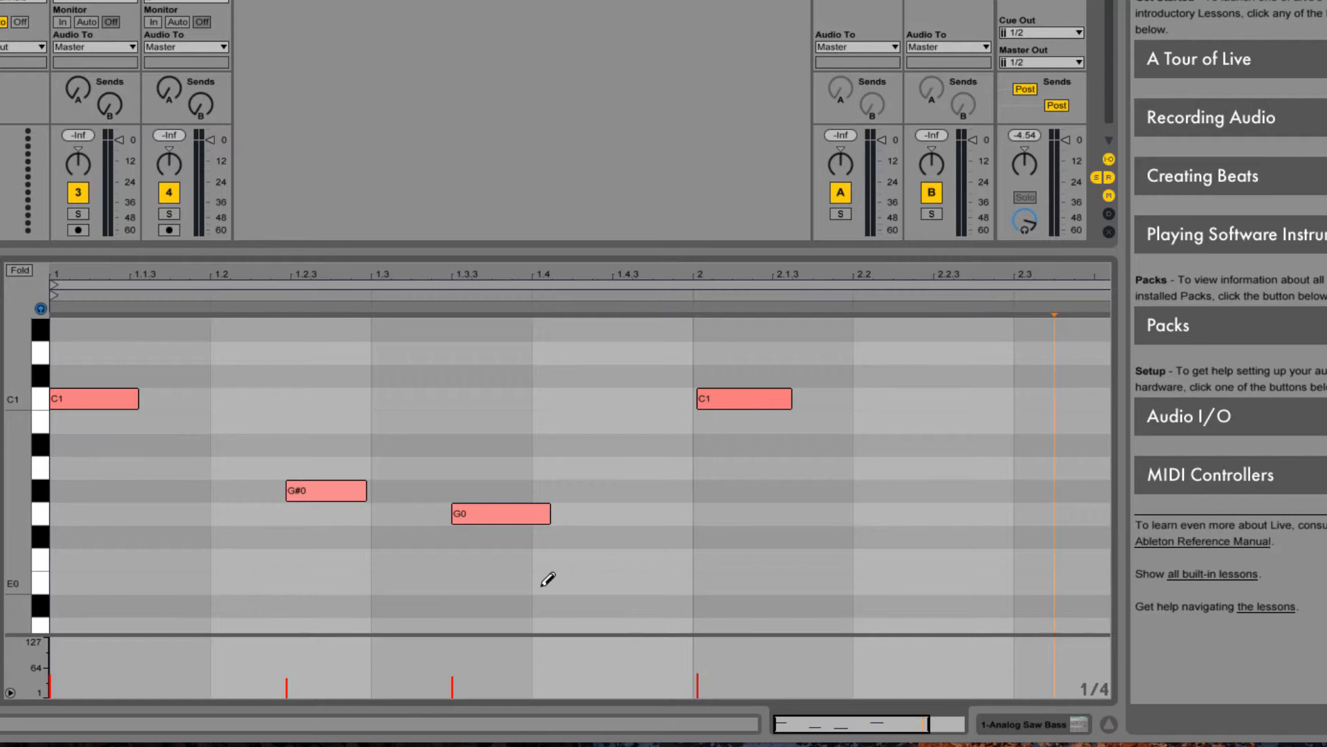
{"action": "left_click", "coordinate": [547, 579]}
{"action": "left_click", "coordinate": [548, 579]}
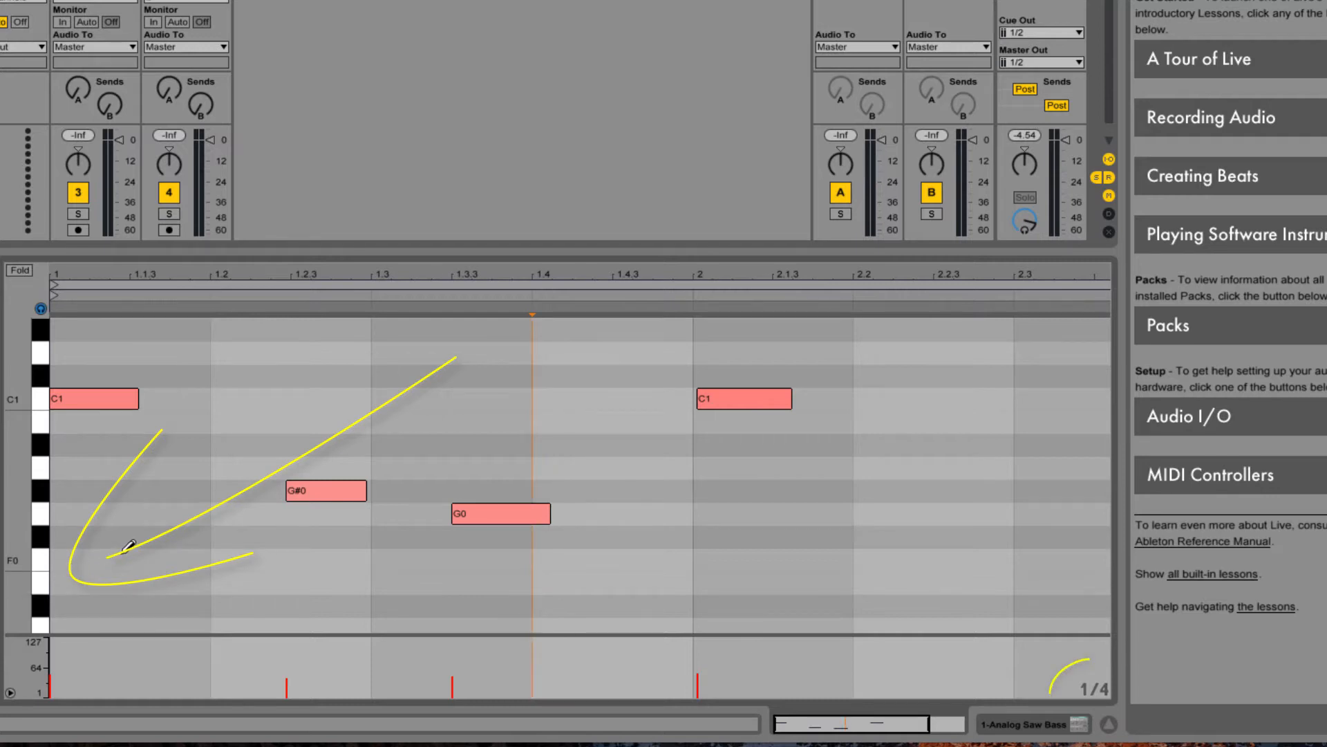
{"action": "left_click", "coordinate": [714, 558]}
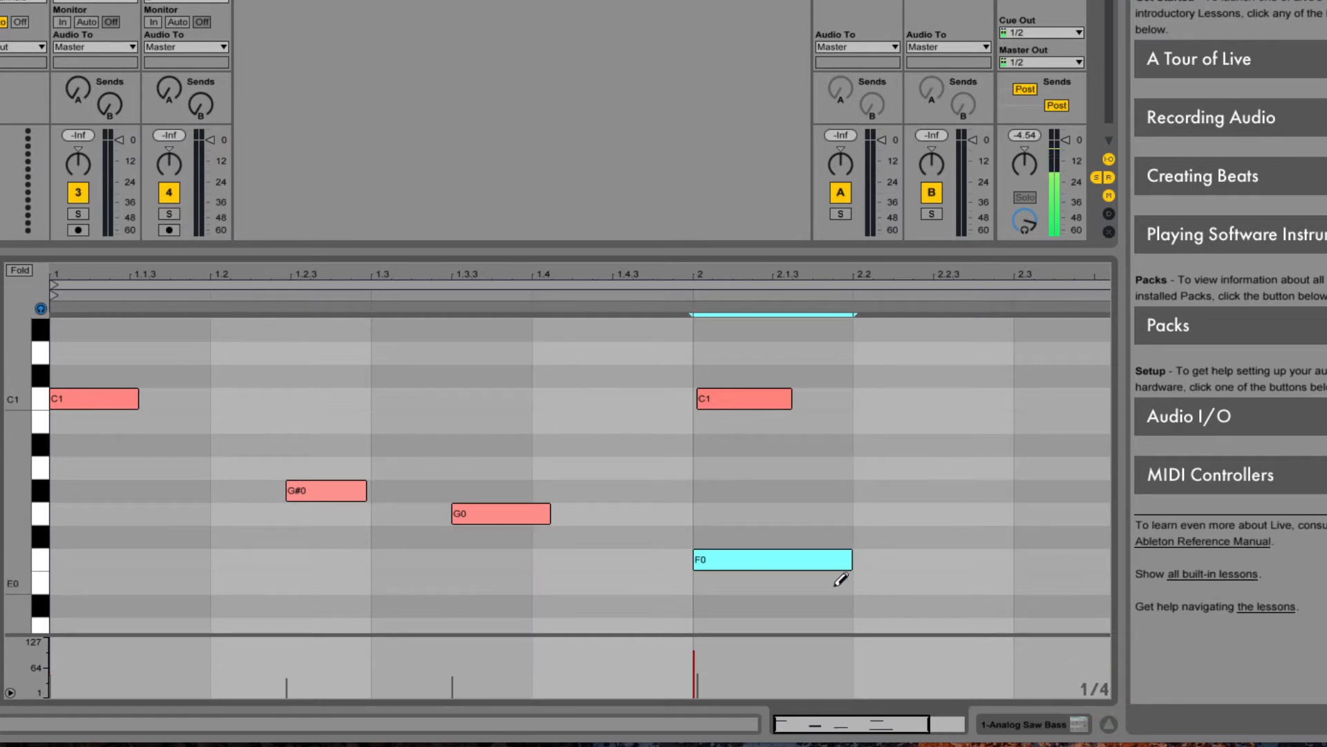
- Set the fixed grid to 1/8, and draw a G0 note at 2.2 and undo it
{"action": "right_click", "coordinate": [1002, 584]}
{"action": "left_click", "coordinate": [1074, 521]}
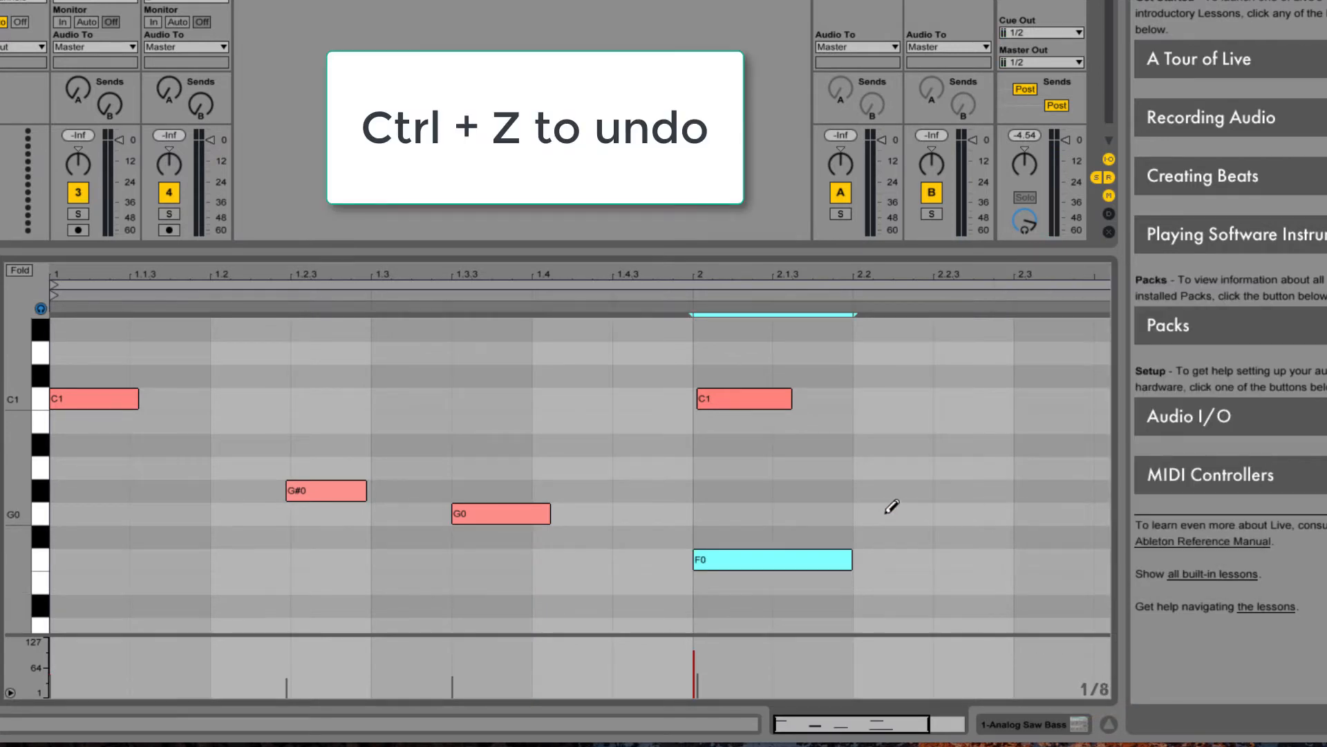
{"action": "left_click", "coordinate": [878, 512]}
{"action": "key", "text": "ctrl+z"}
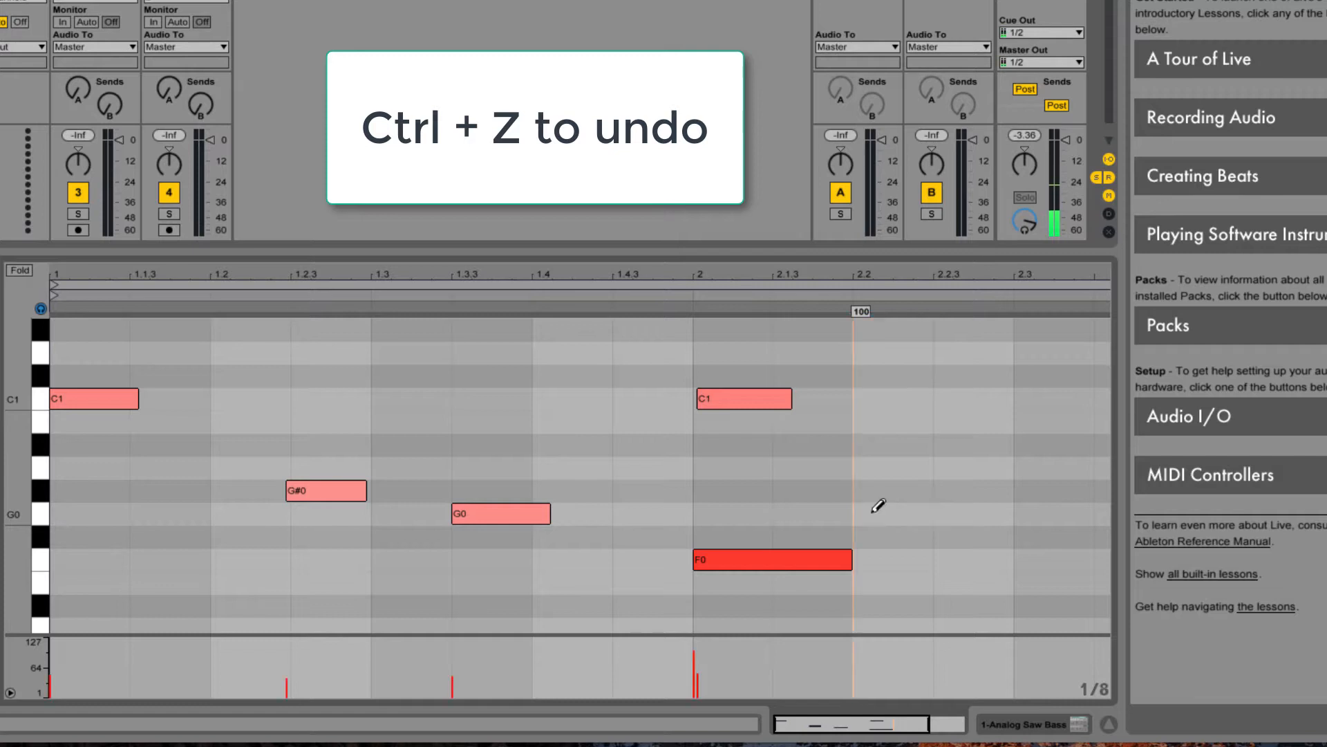
- Undo the F0 note drawn at bar 2, then widen the fixed grid past 1/2 and narrow it to 1/32
{"action": "key", "text": "ctrl+z"}
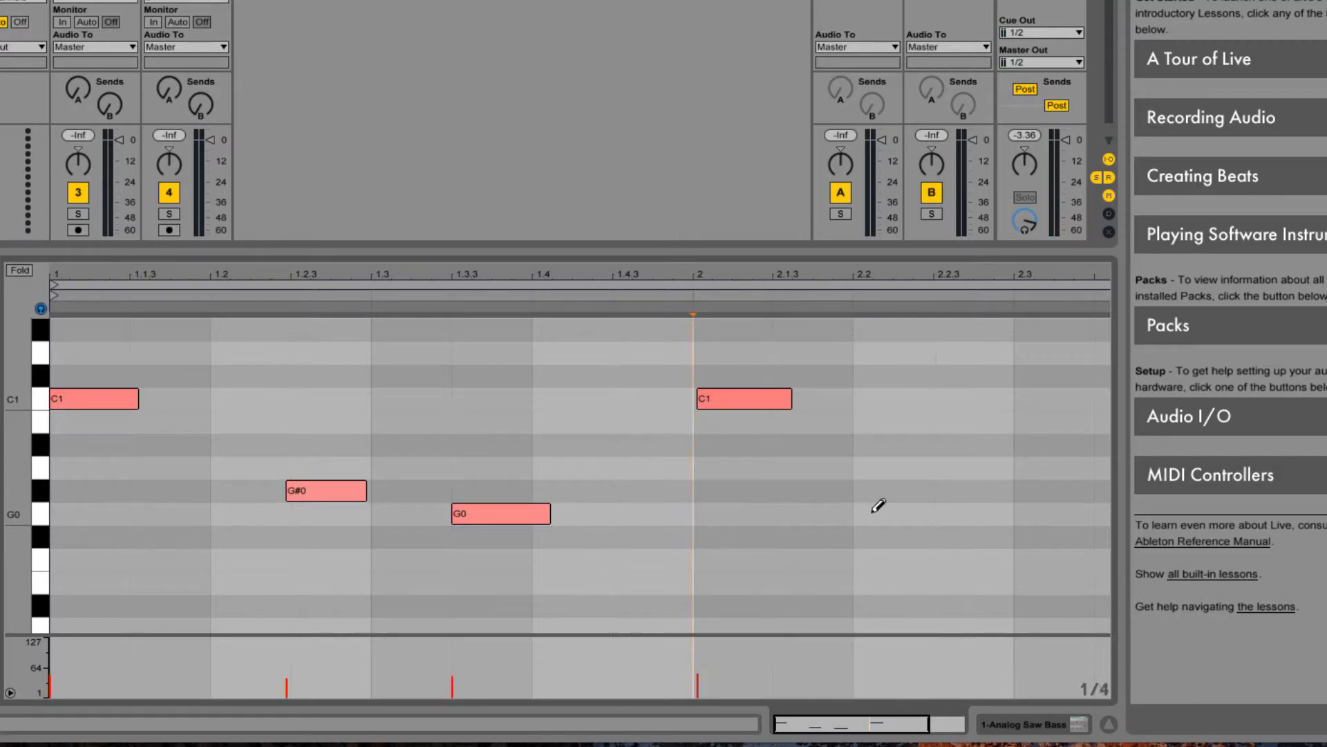
{"action": "key", "text": "ctrl+2"}
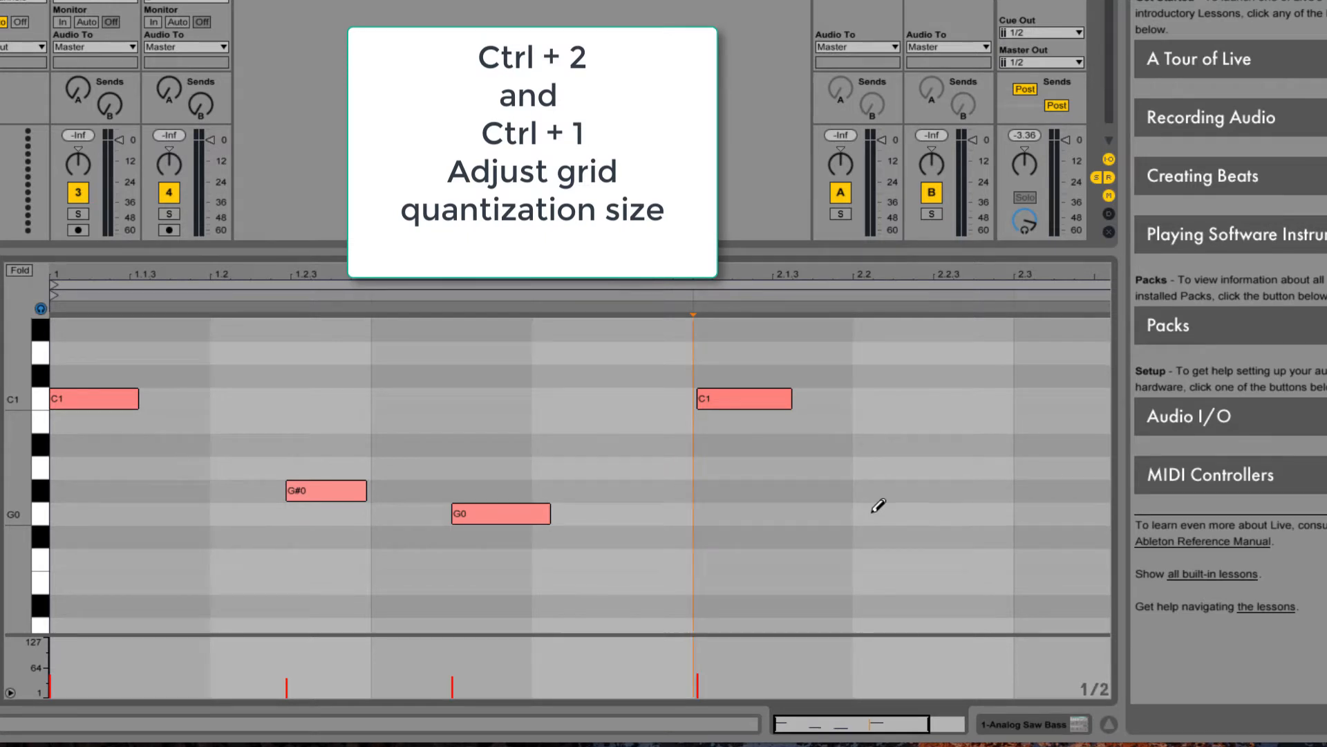
{"action": "key", "text": "ctrl+2"}
{"action": "key", "text": "ctrl+1"}
{"action": "key", "text": "ctrl+1"}
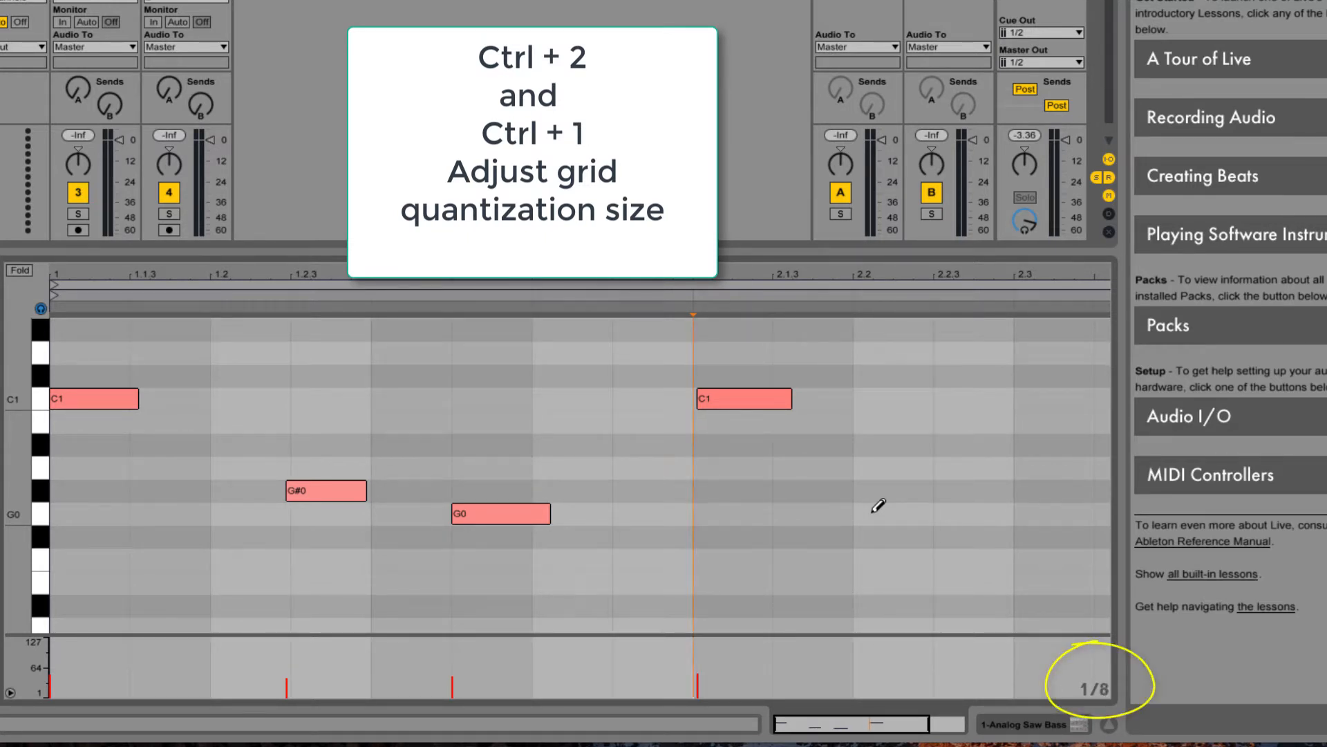
{"action": "key", "text": "ctrl+1"}
{"action": "key", "text": "ctrl+1"}
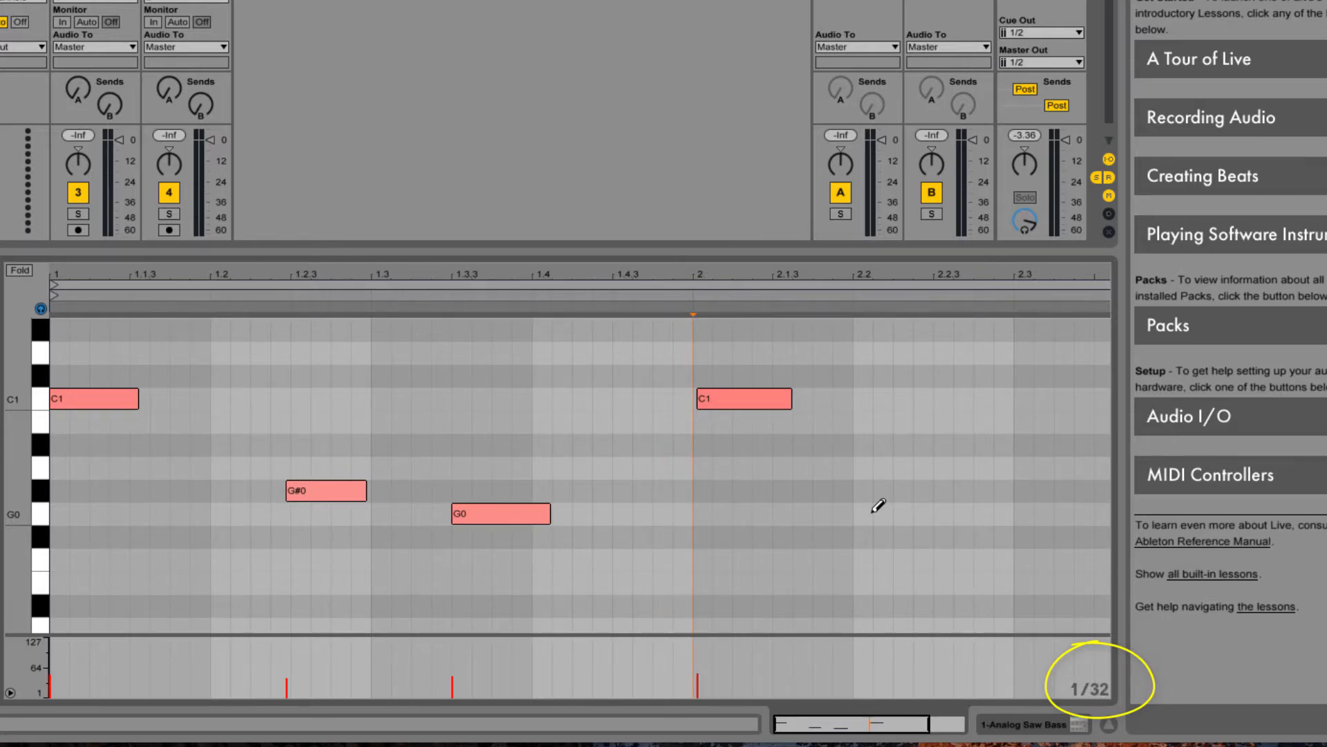
- Set the fixed grid to 1/16 and switch its triplet subdivision on, off and on again
{"action": "key", "text": "ctrl+2"}
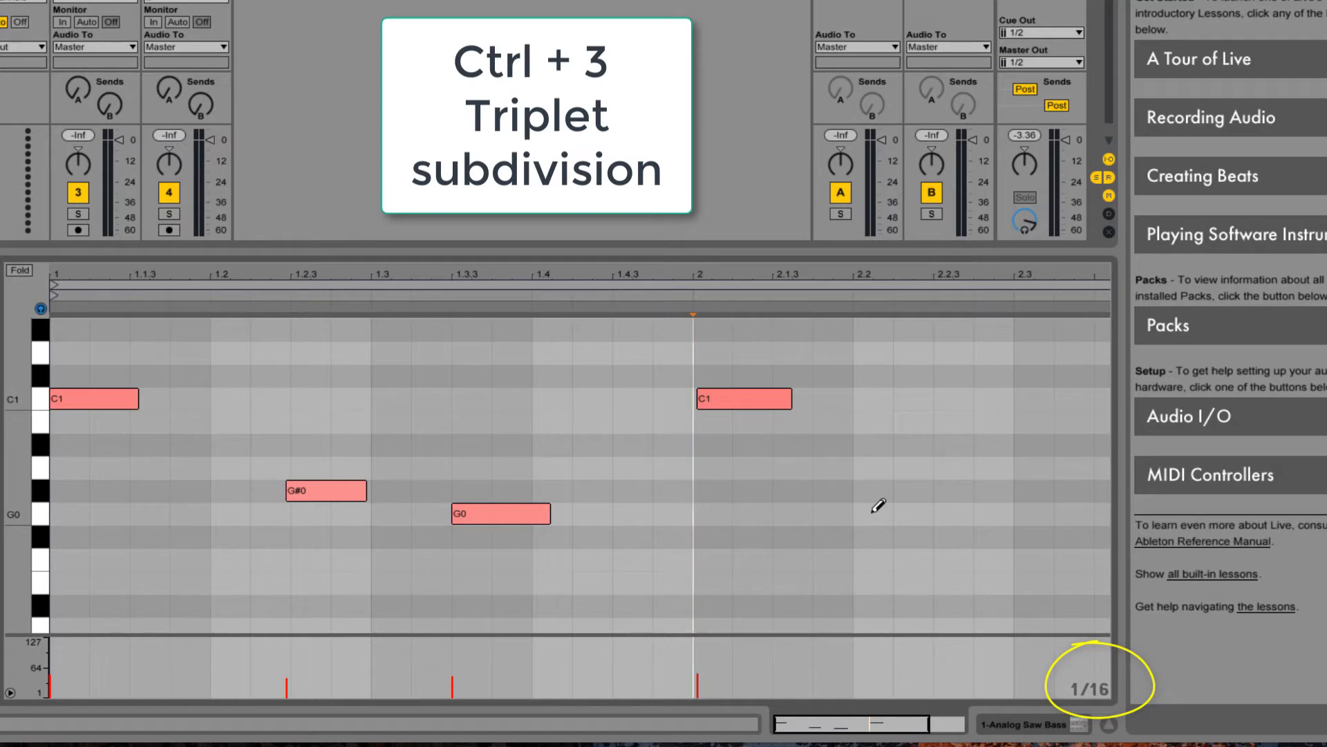
{"action": "key", "text": "ctrl+3"}
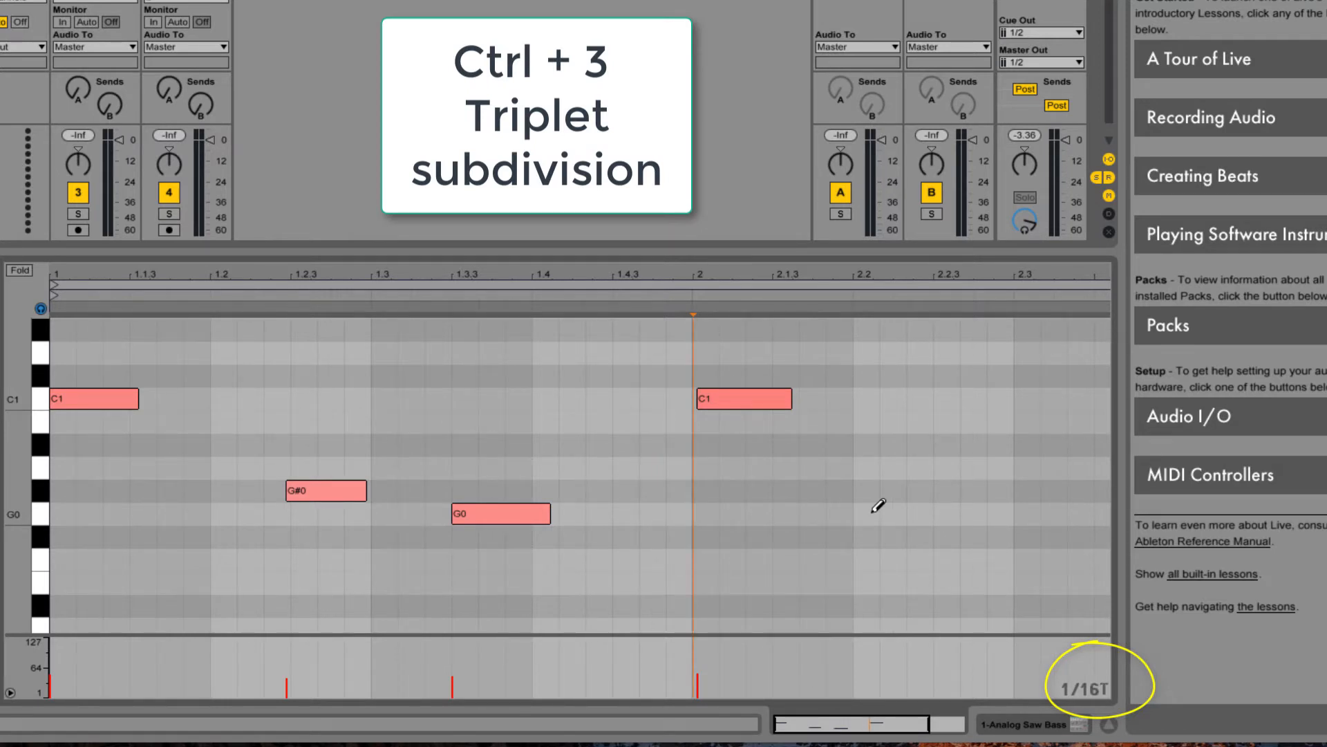
{"action": "key", "text": "ctrl+3"}
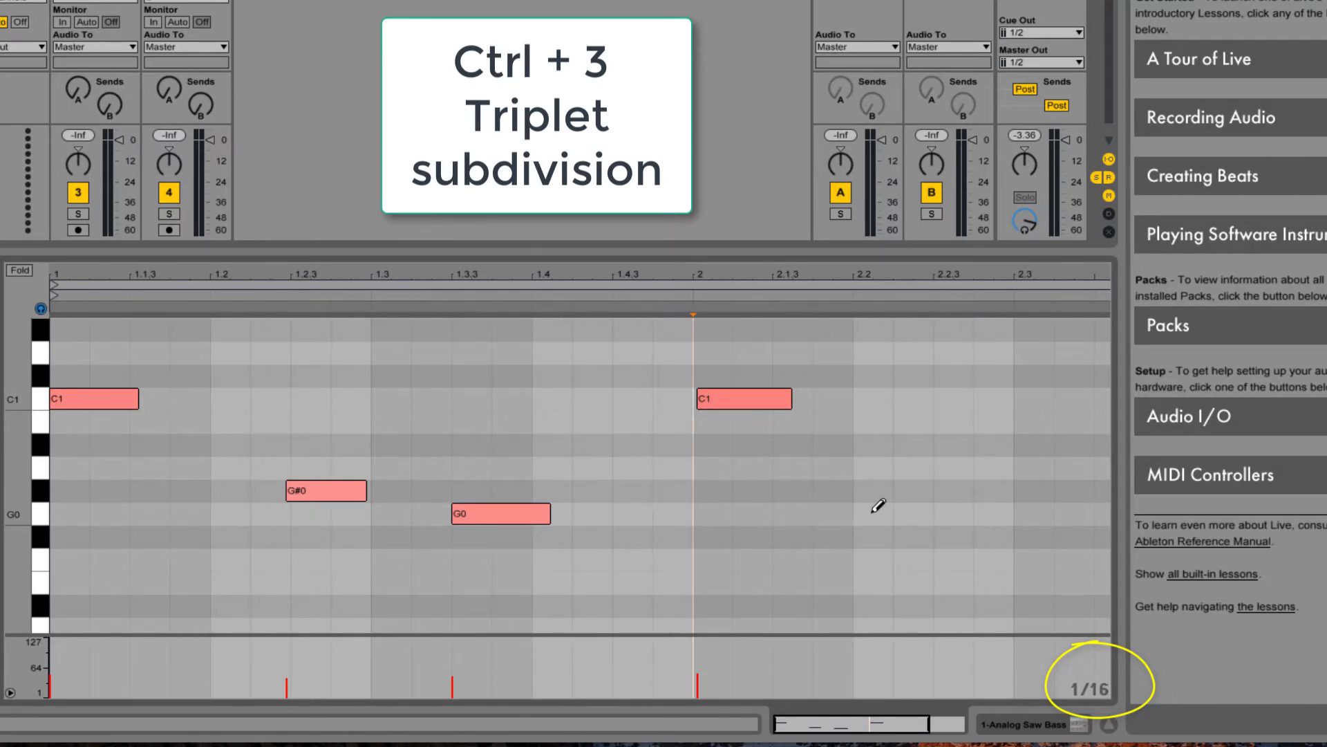
{"action": "key", "text": "ctrl+3"}
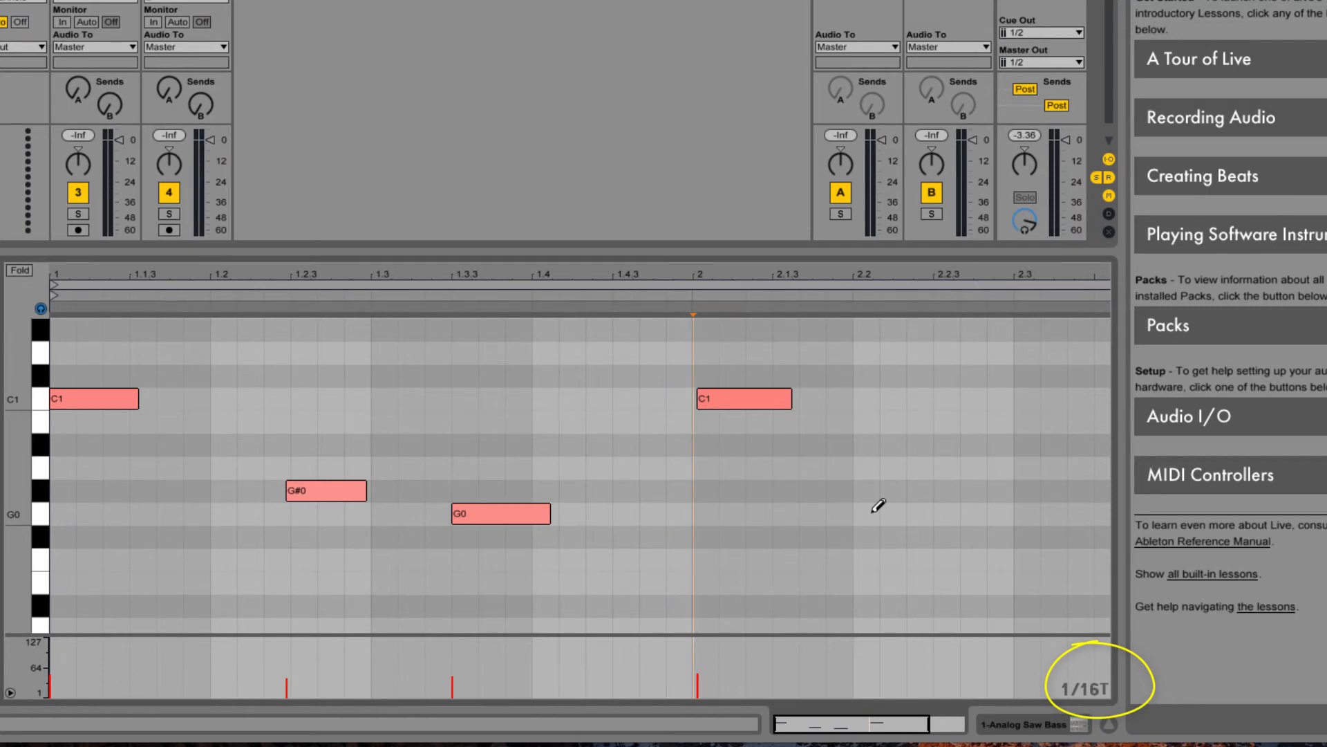
- Narrow the triplet grid to 1/32T, and turn the grid off and back on
{"action": "key", "text": "ctrl+2"}
{"action": "key", "text": "ctrl+1"}
{"action": "key", "text": "ctrl+1"}
{"action": "key", "text": "ctrl+4"}
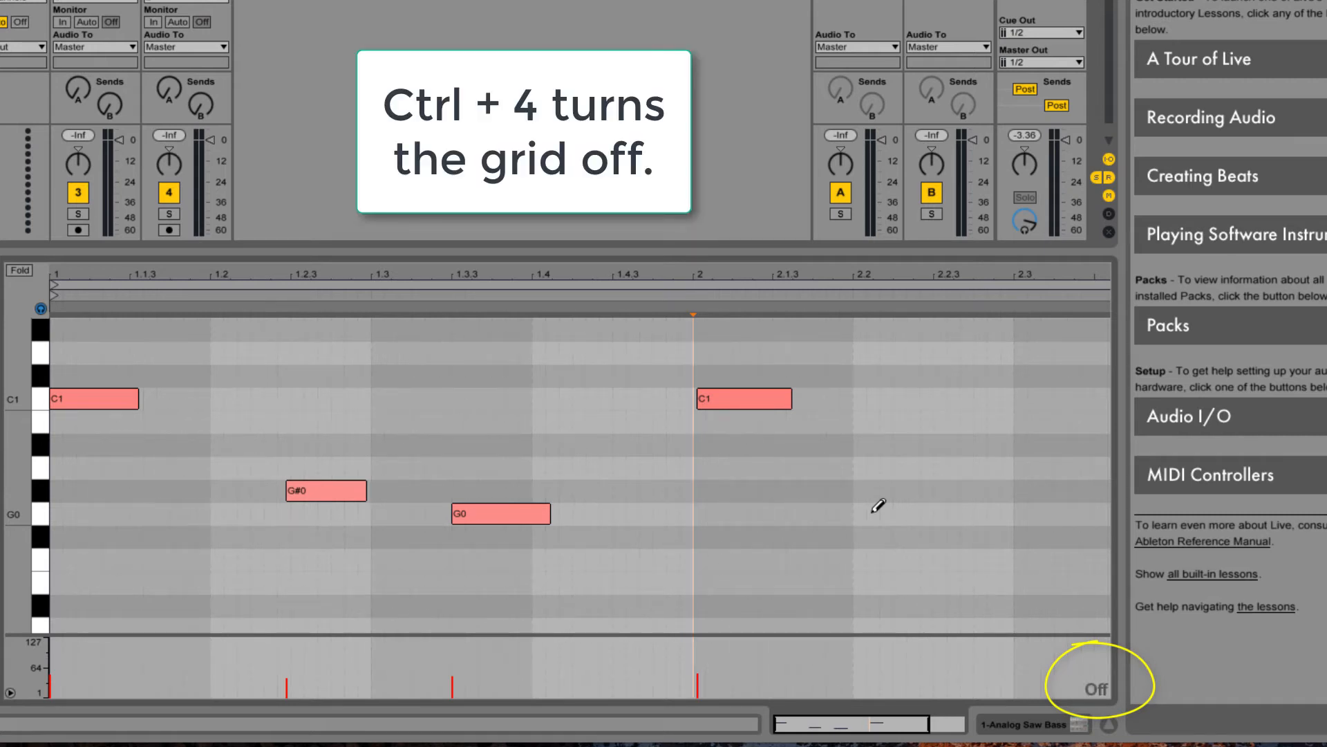
{"action": "key", "text": "ctrl+4"}
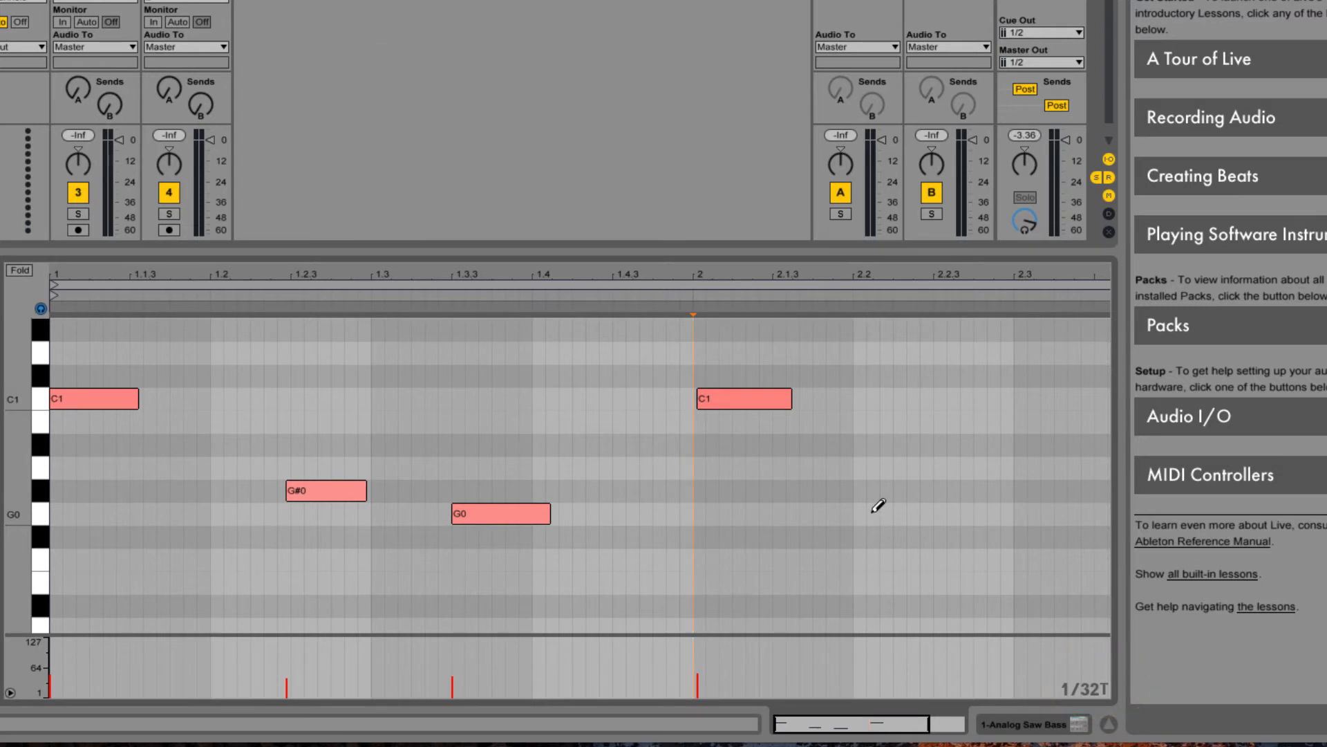
- Switch off the triplet subdivision and set the fixed grid to 1/16
{"action": "key", "text": "ctrl+3"}
{"action": "key", "text": "ctrl+2"}
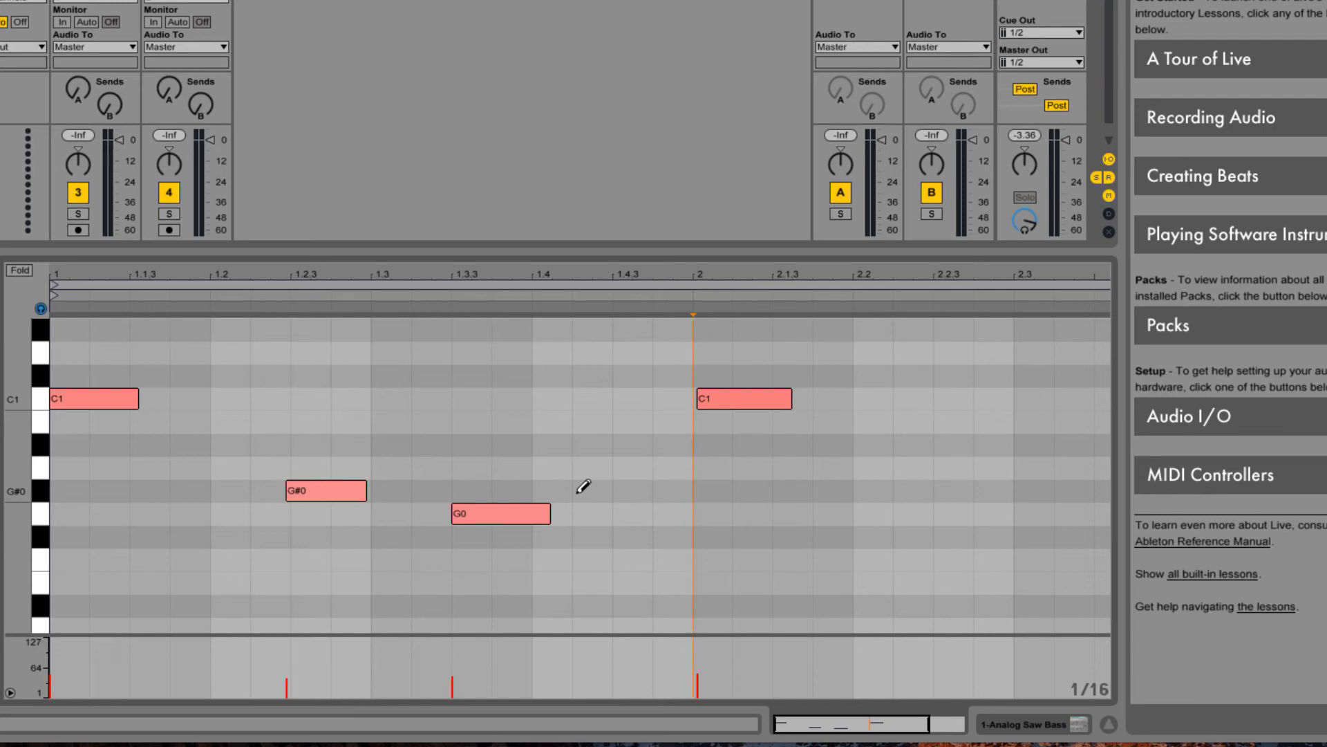
- Switch to Camtasia 3
{"action": "mouse_move", "coordinate": [681, 744]}
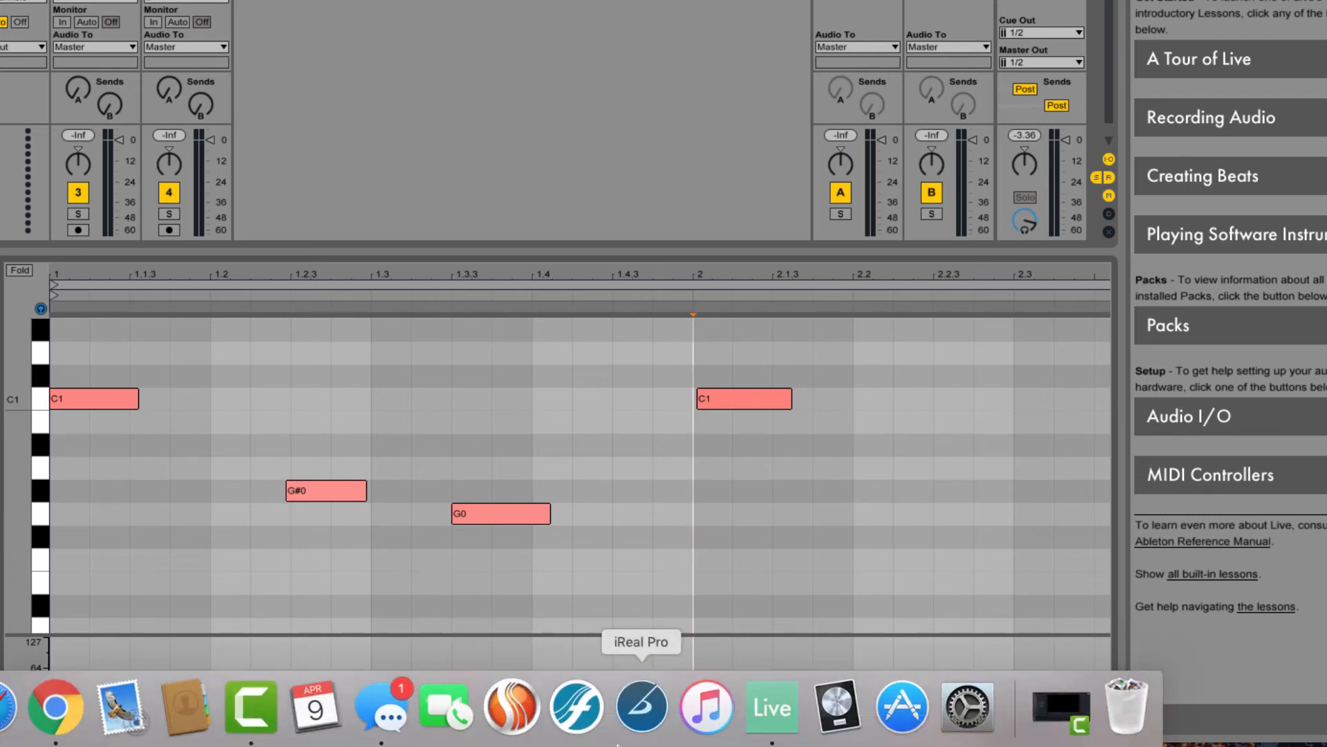
{"action": "left_click", "coordinate": [251, 706]}
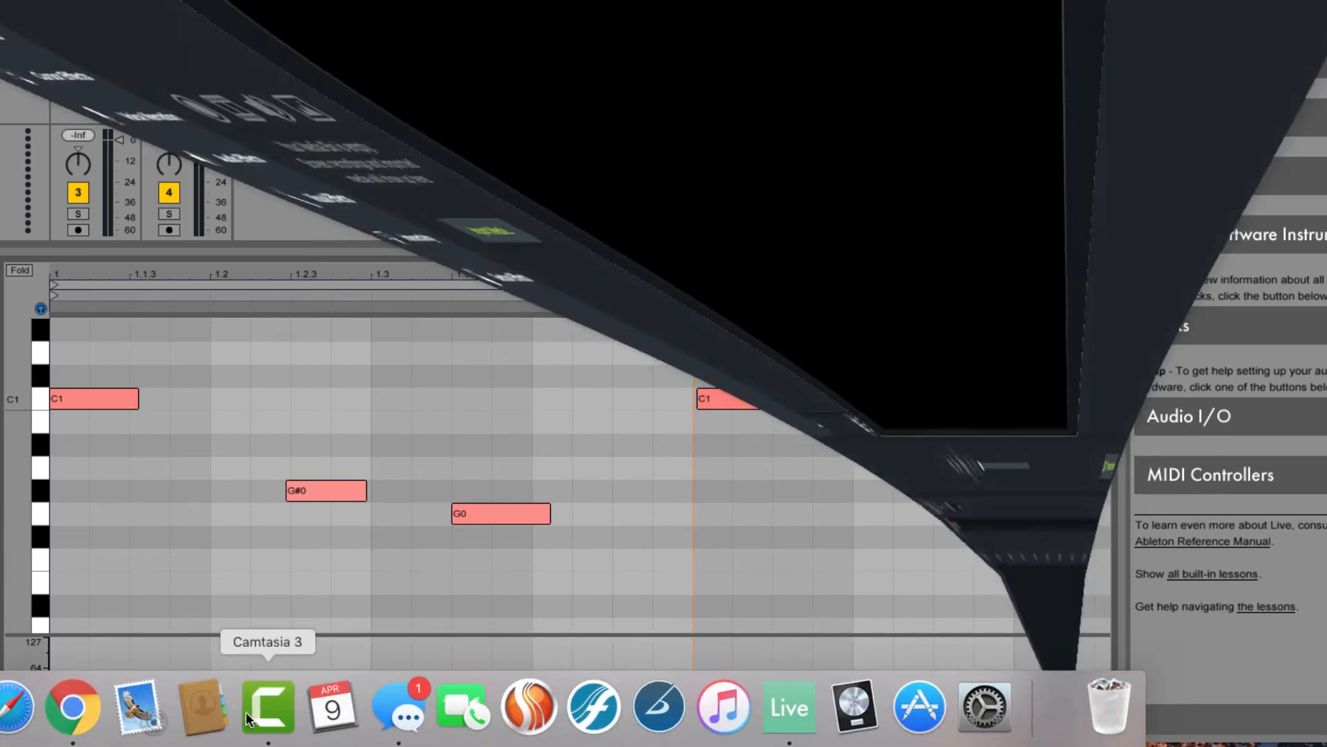